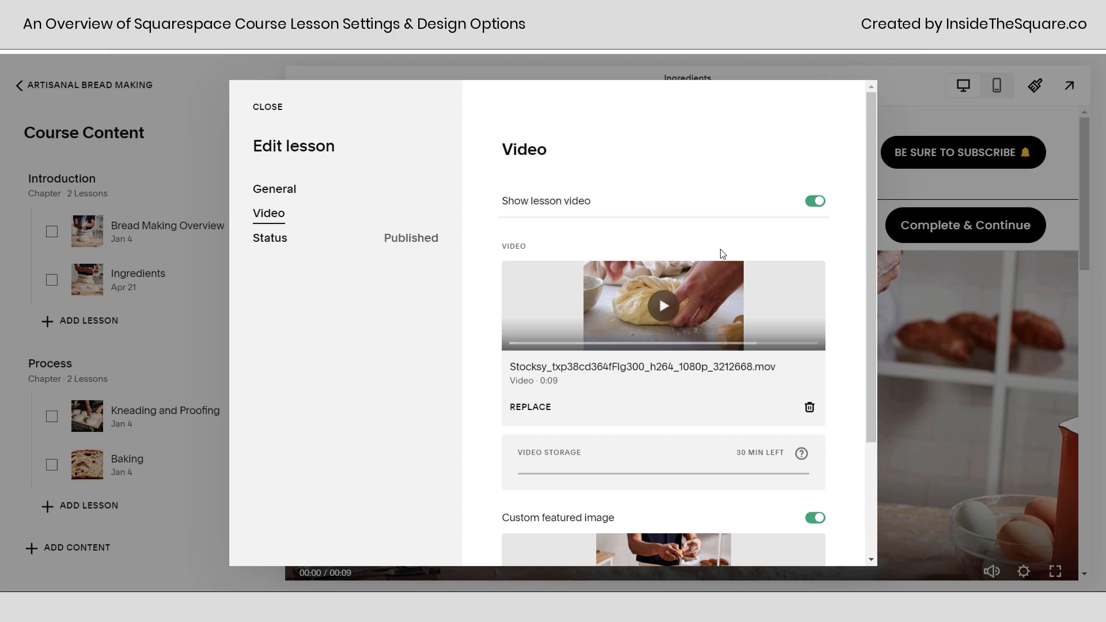
Toggle the lesson video off and back on, and review the video replacement options and custom featured image setting.
click(812, 203)
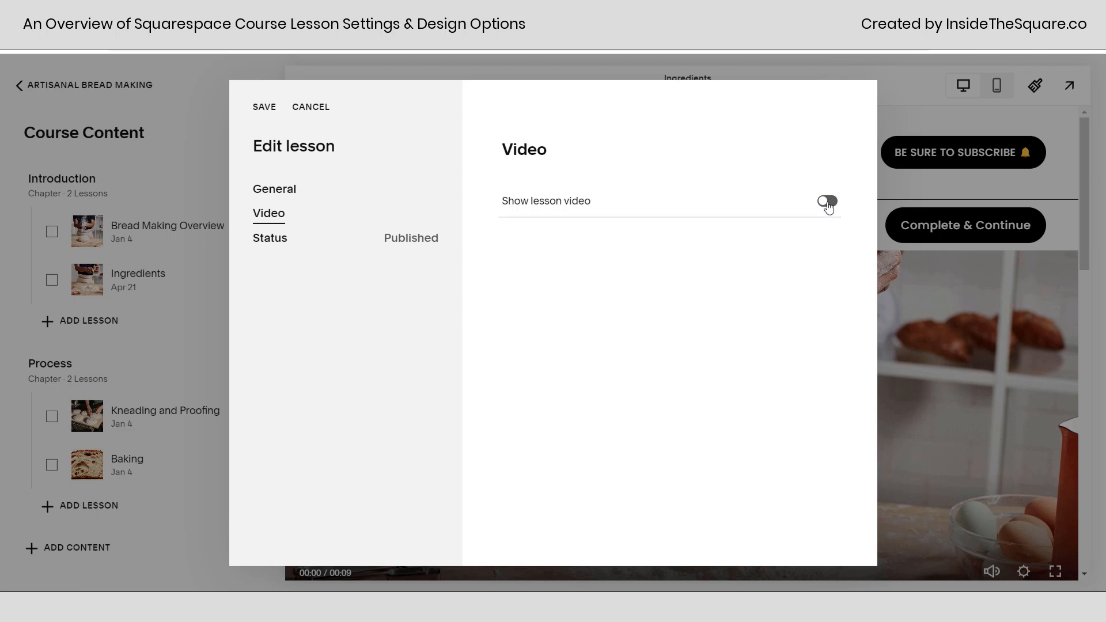
click(828, 206)
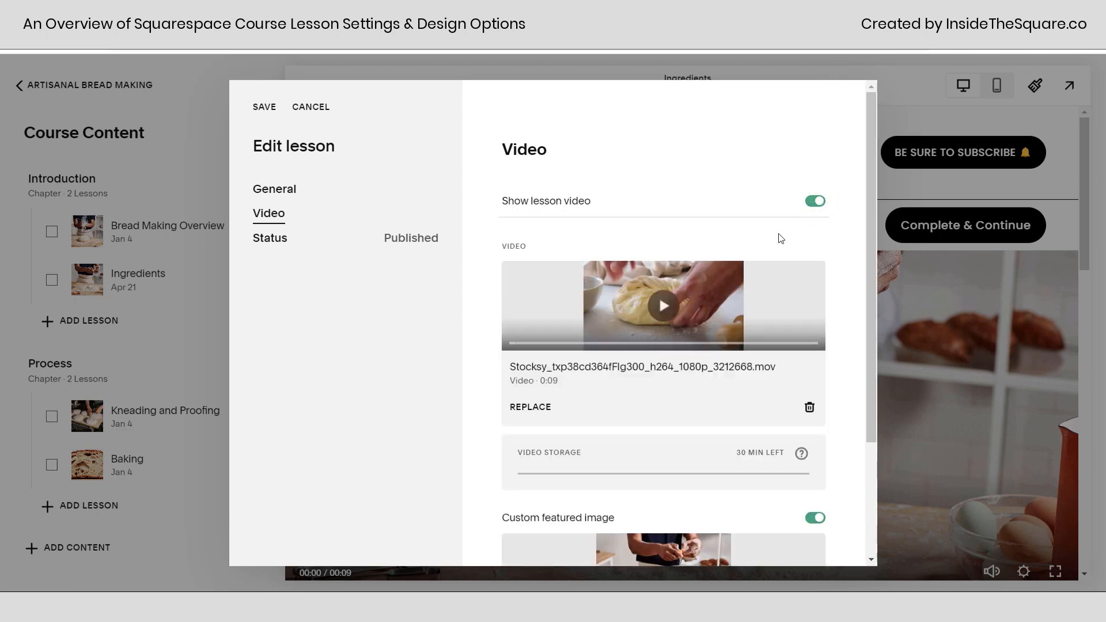
click(548, 413)
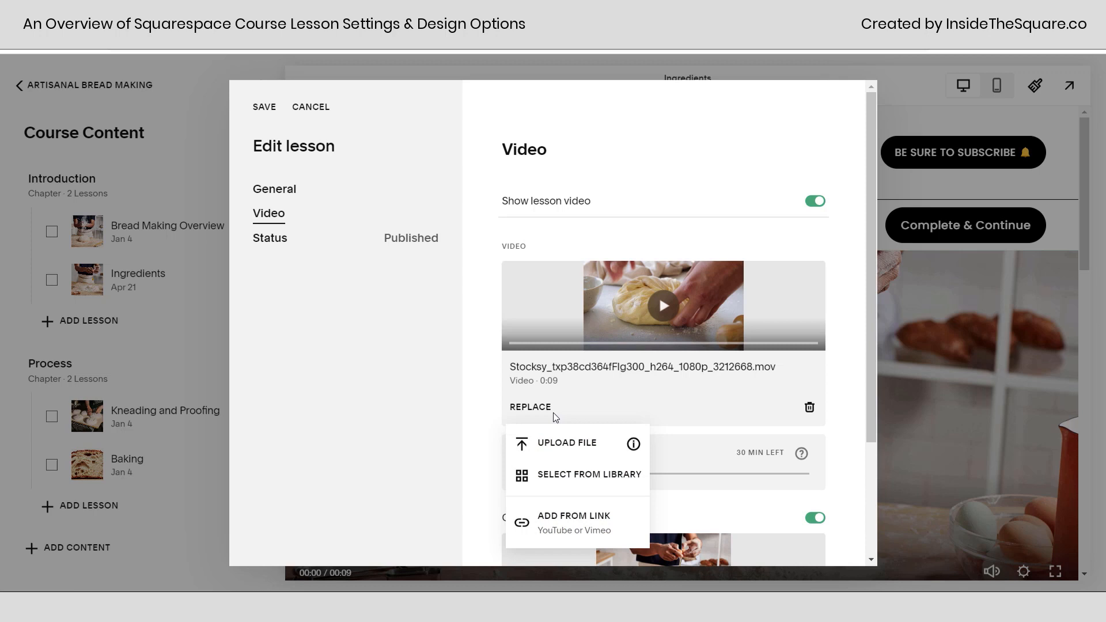
click(852, 472)
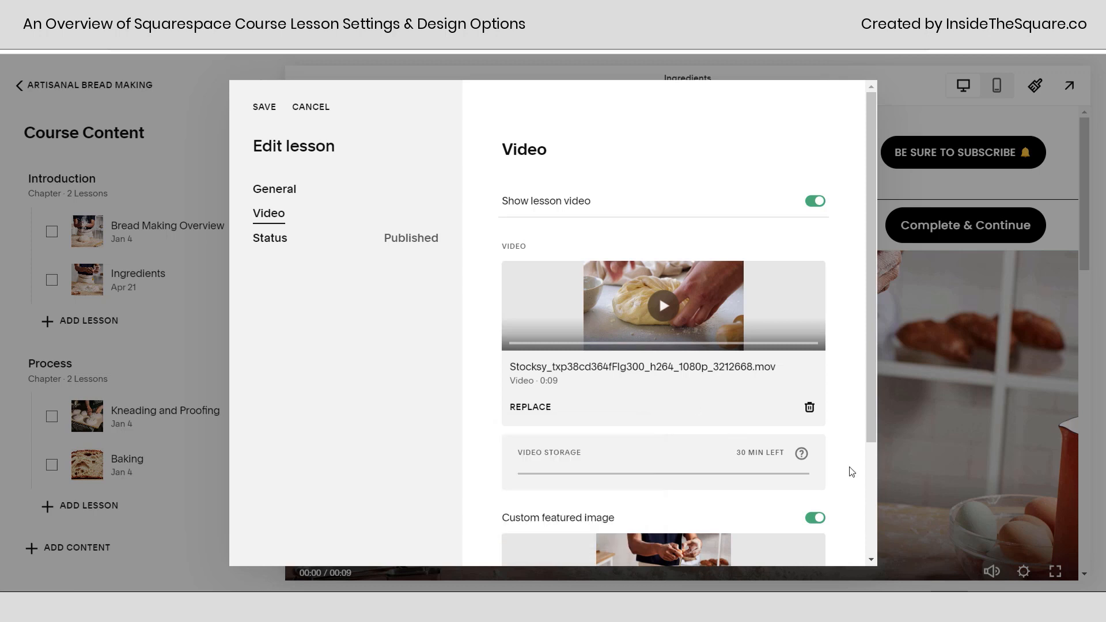
scroll(853, 474, down, 3)
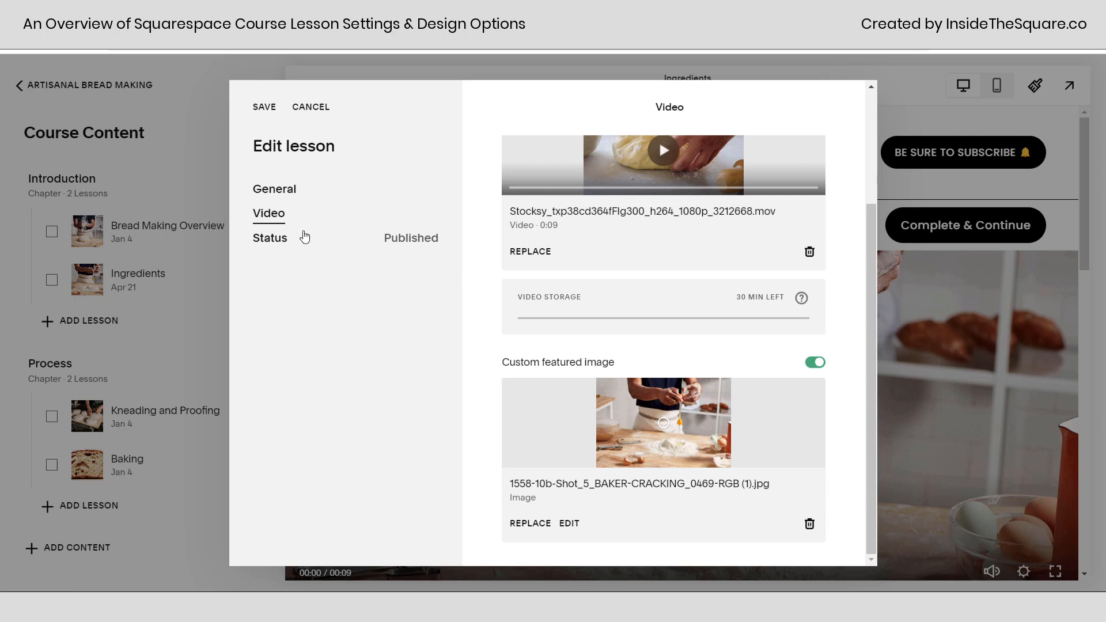
Review the Ingredients lesson's publishing status and its general title, excerpt, URL and thumbnail settings, and save the lesson.
click(304, 237)
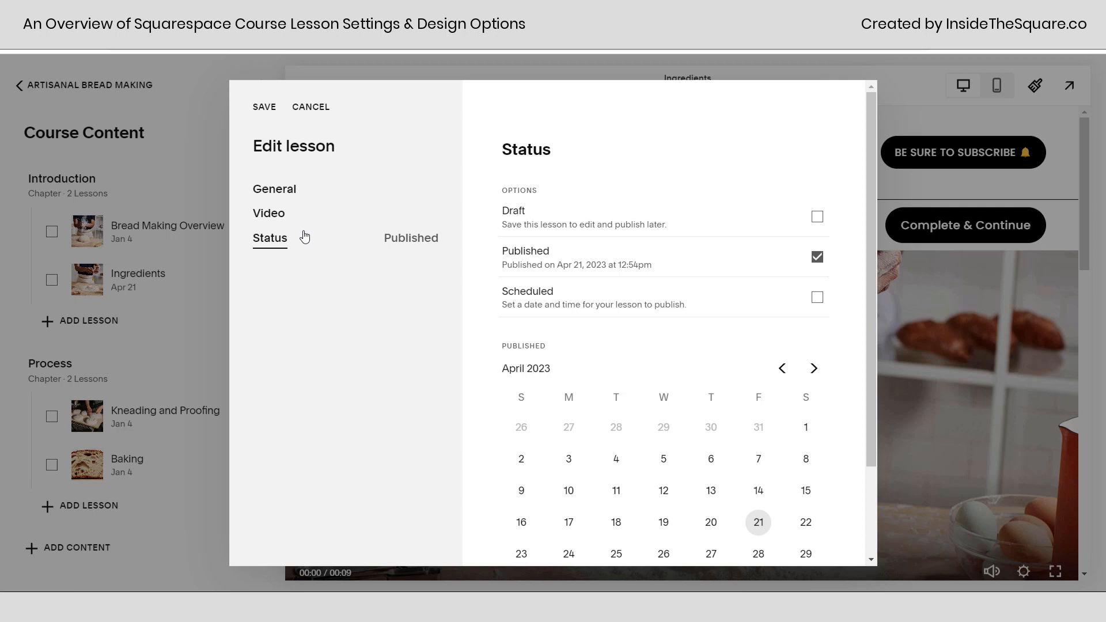
click(292, 191)
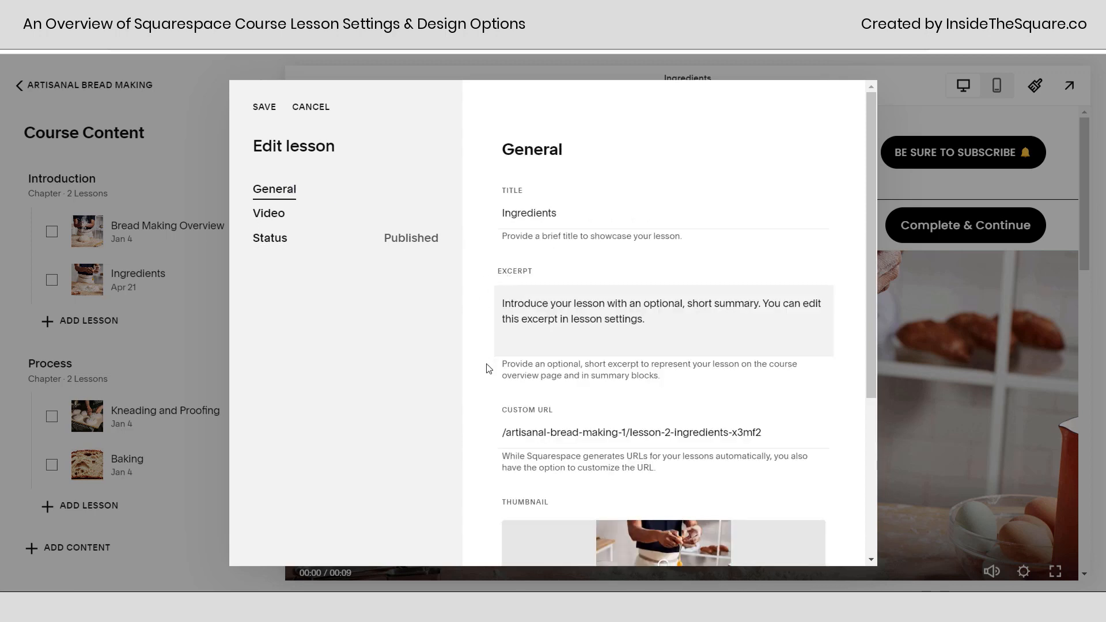
scroll(661, 327, down, 1)
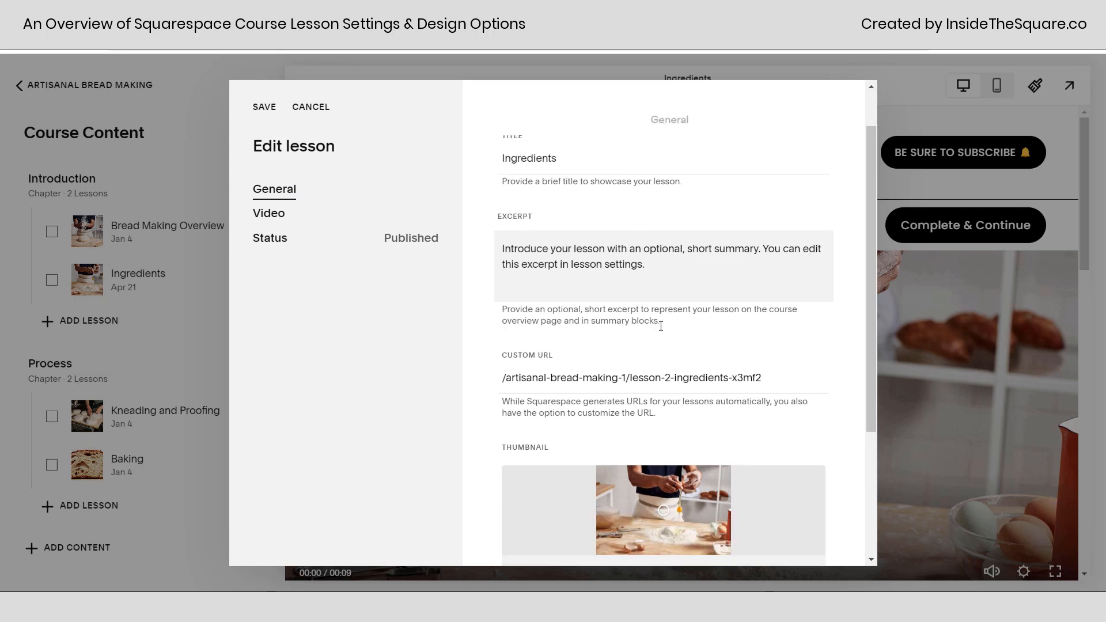
scroll(661, 326, down, 3)
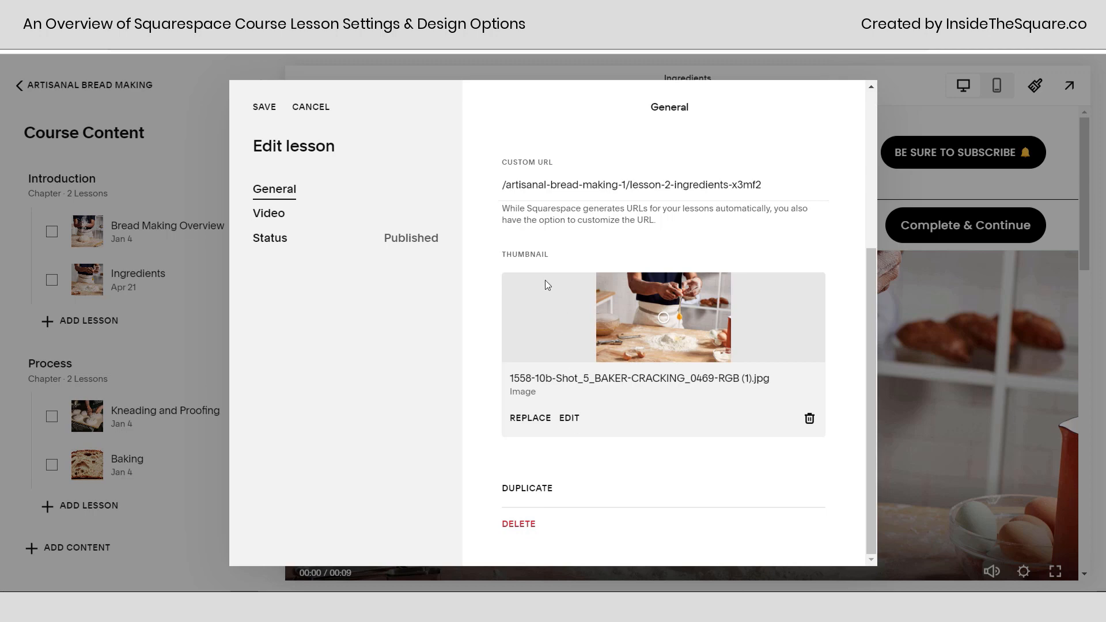
click(264, 109)
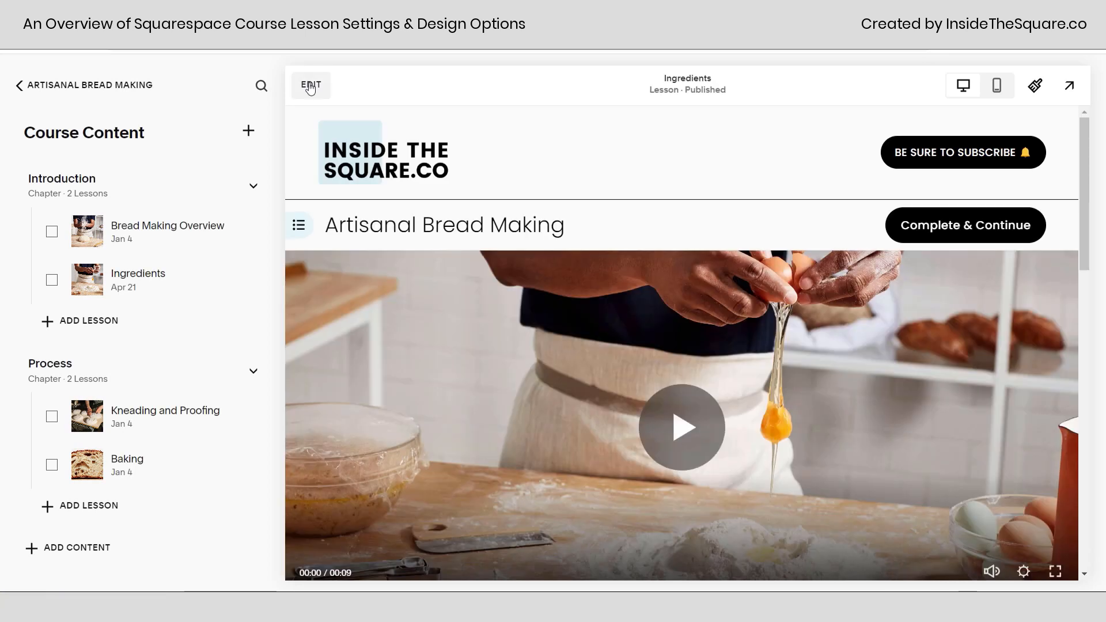
Open the Ingredients lesson page for editing and inspect the course navigation with its progress bar and chapter durations, leaving it collapsed.
click(311, 86)
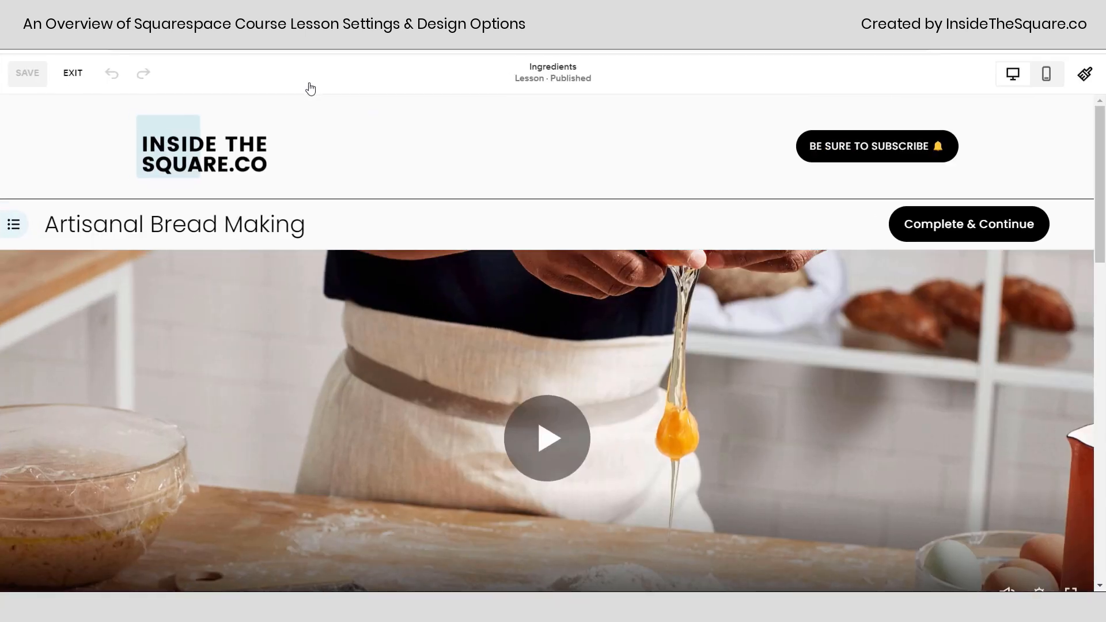
click(12, 225)
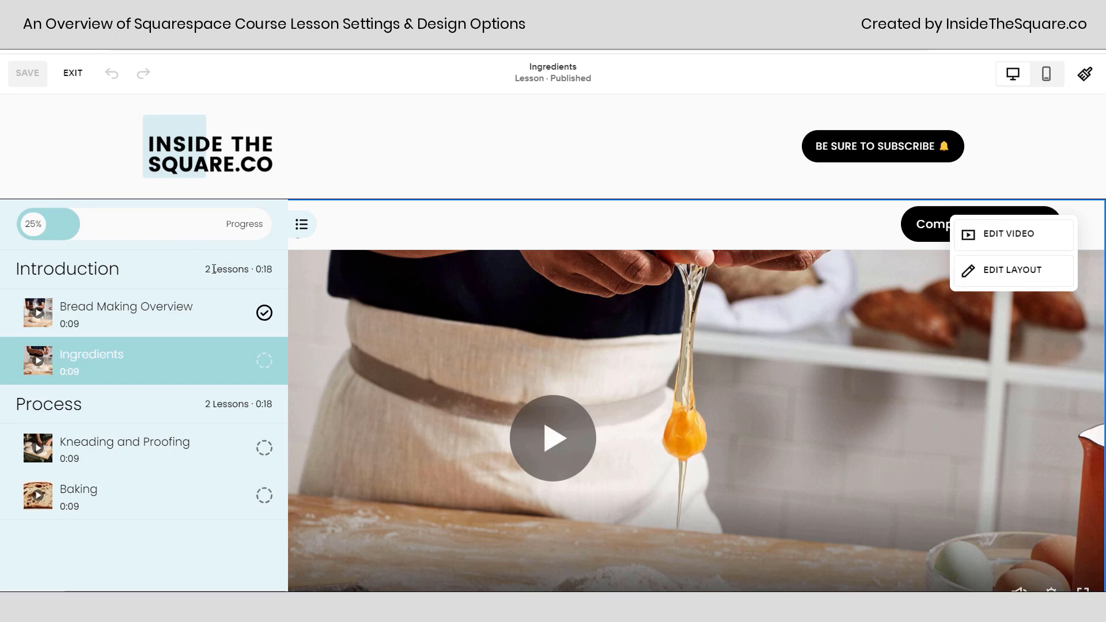
drag(206, 269, 263, 279)
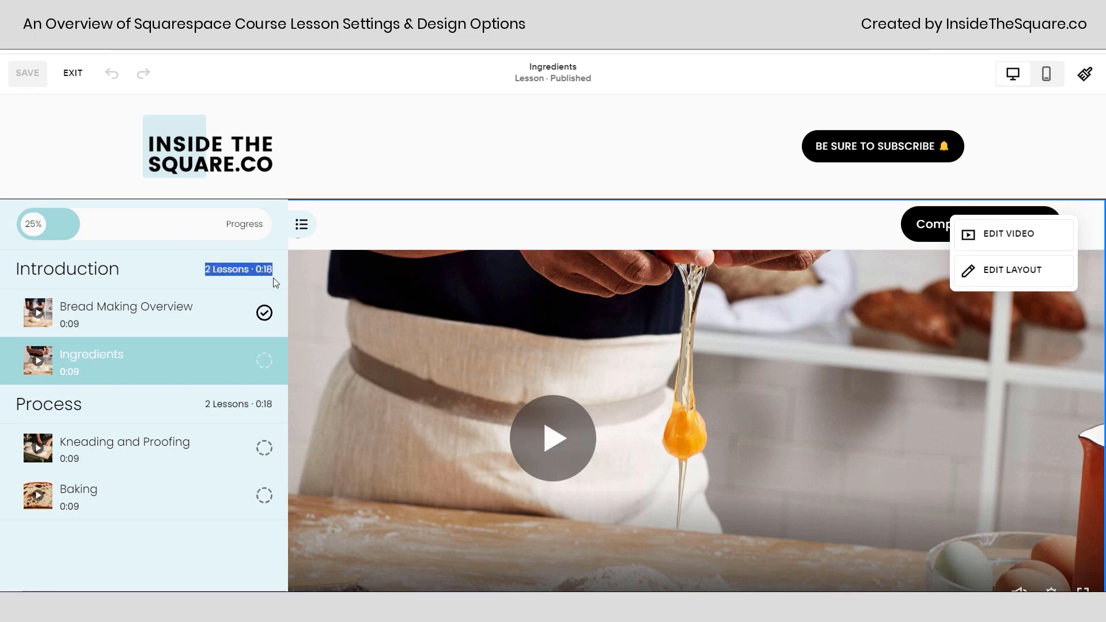
click(277, 271)
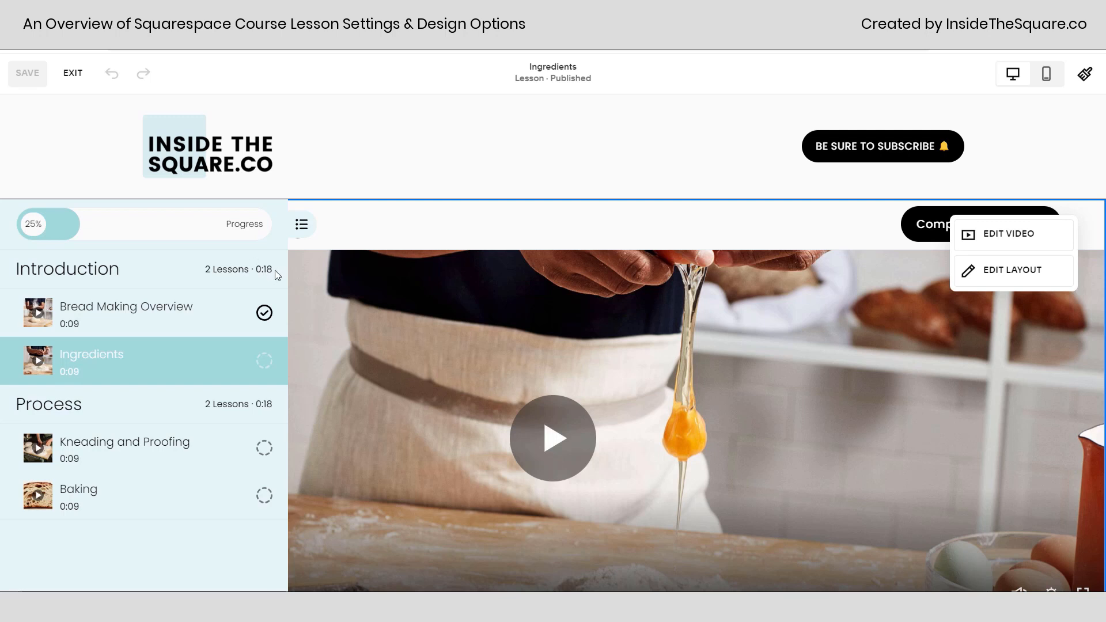
click(303, 228)
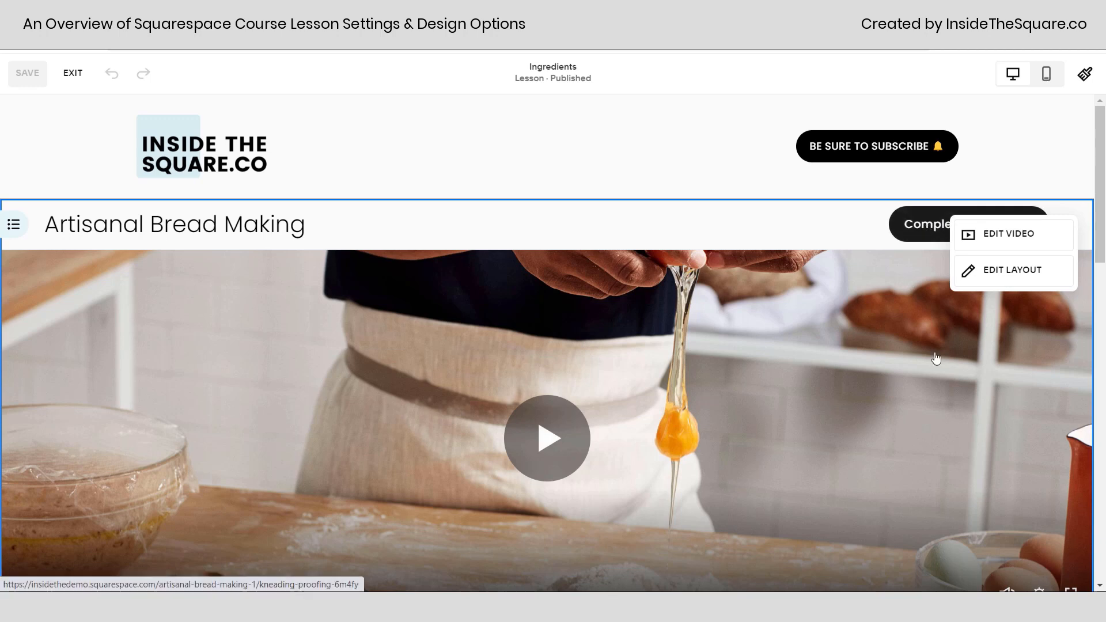
Compare the Complete & Continue buttons in the lesson header and at the end of the page.
scroll(930, 387, down, 4)
scroll(931, 387, up, 1)
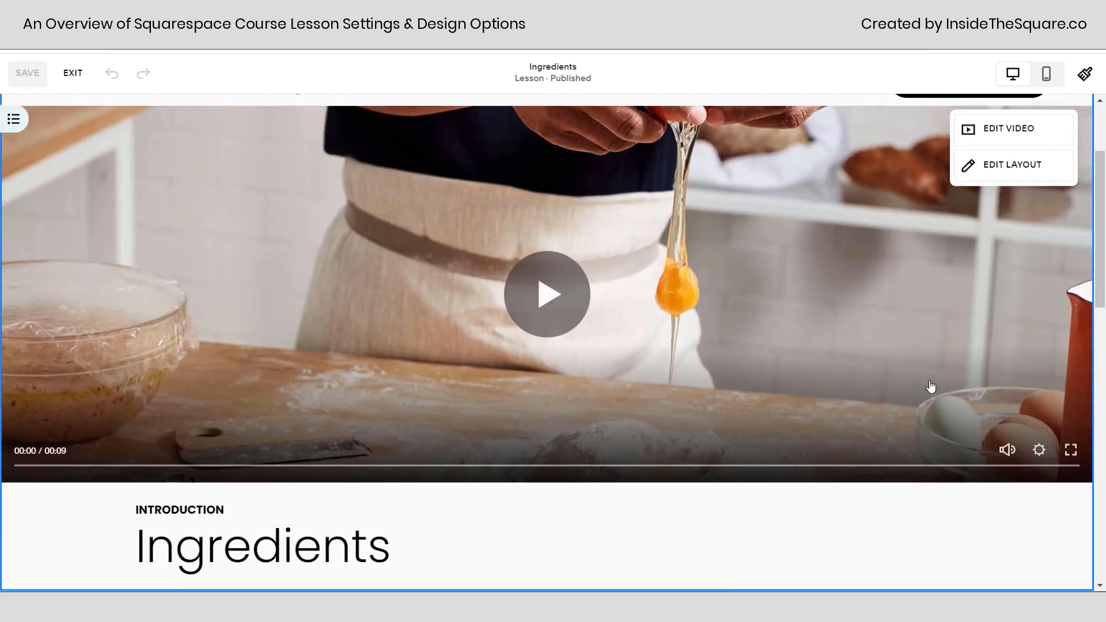
scroll(931, 386, up, 2)
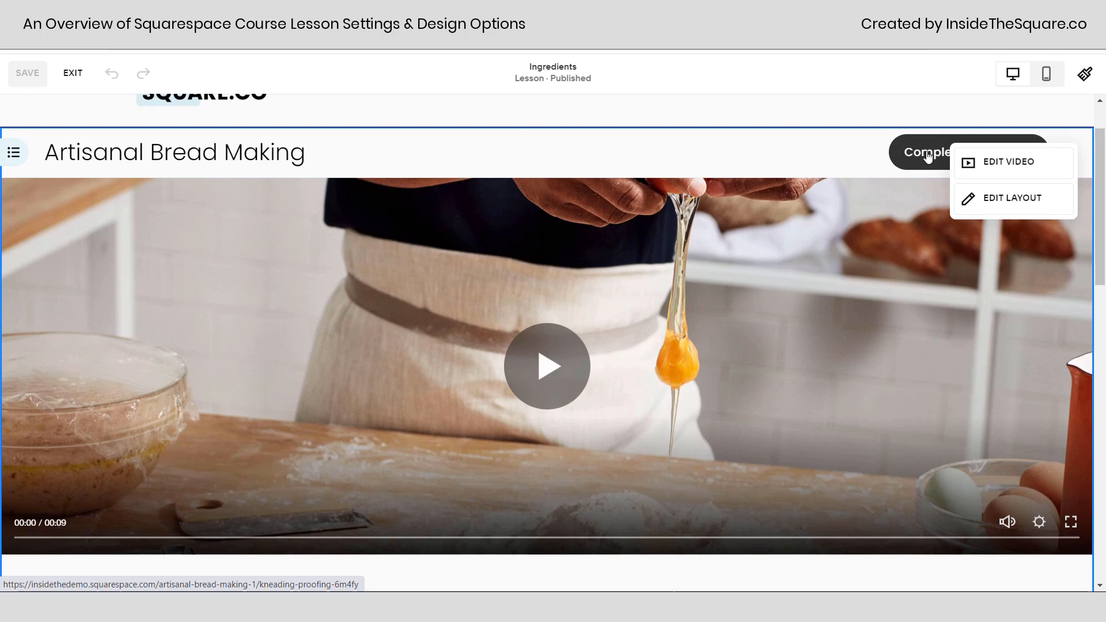
scroll(890, 304, down, 10)
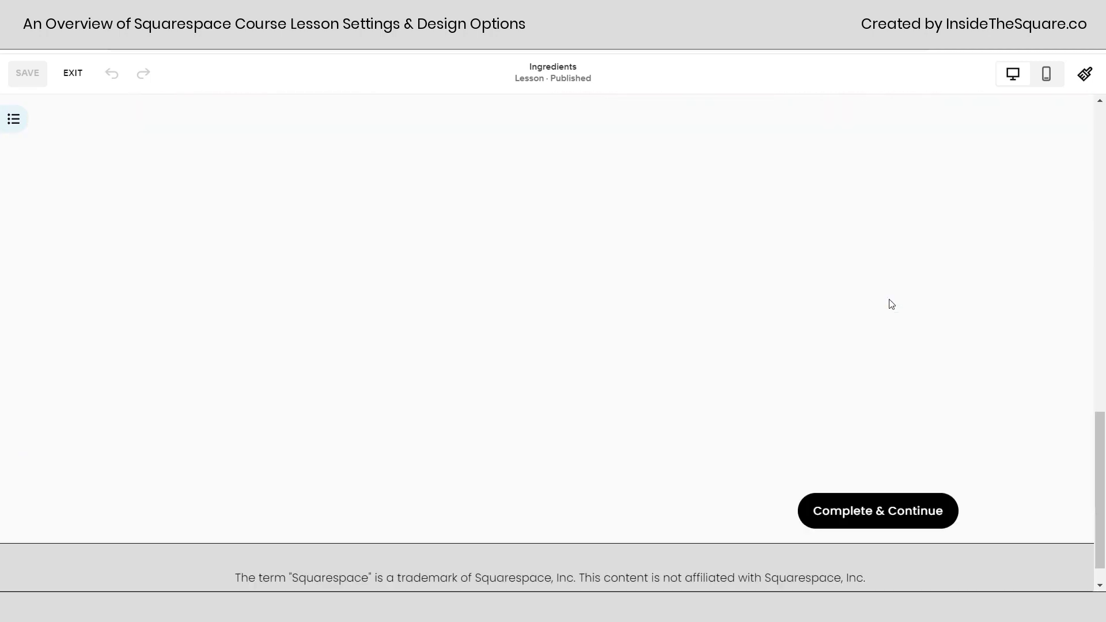
scroll(931, 356, up, 7)
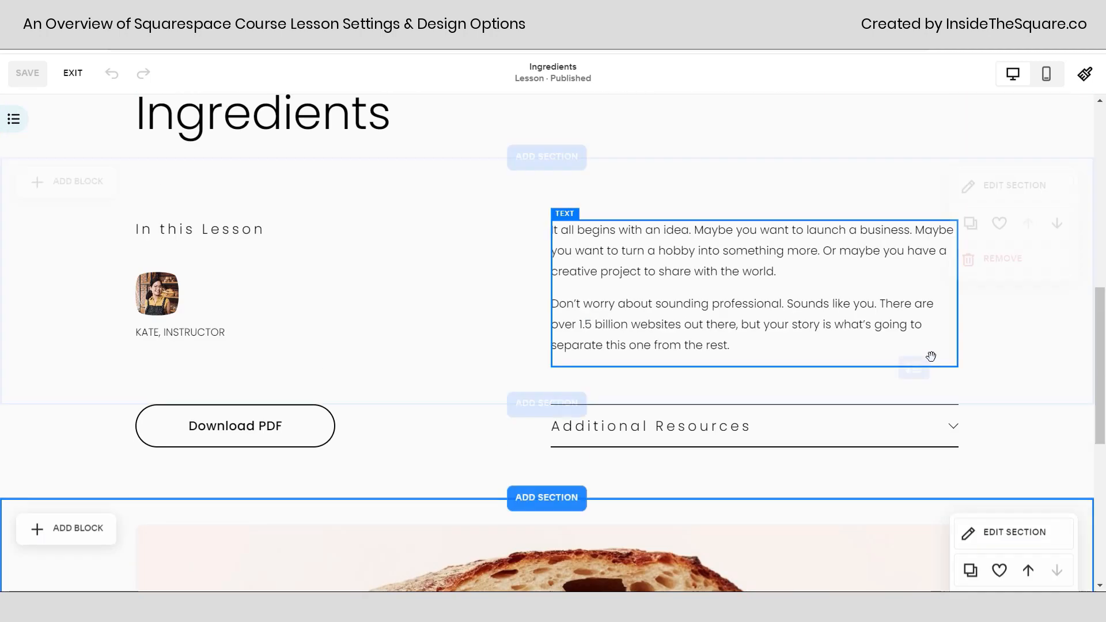
scroll(931, 356, up, 5)
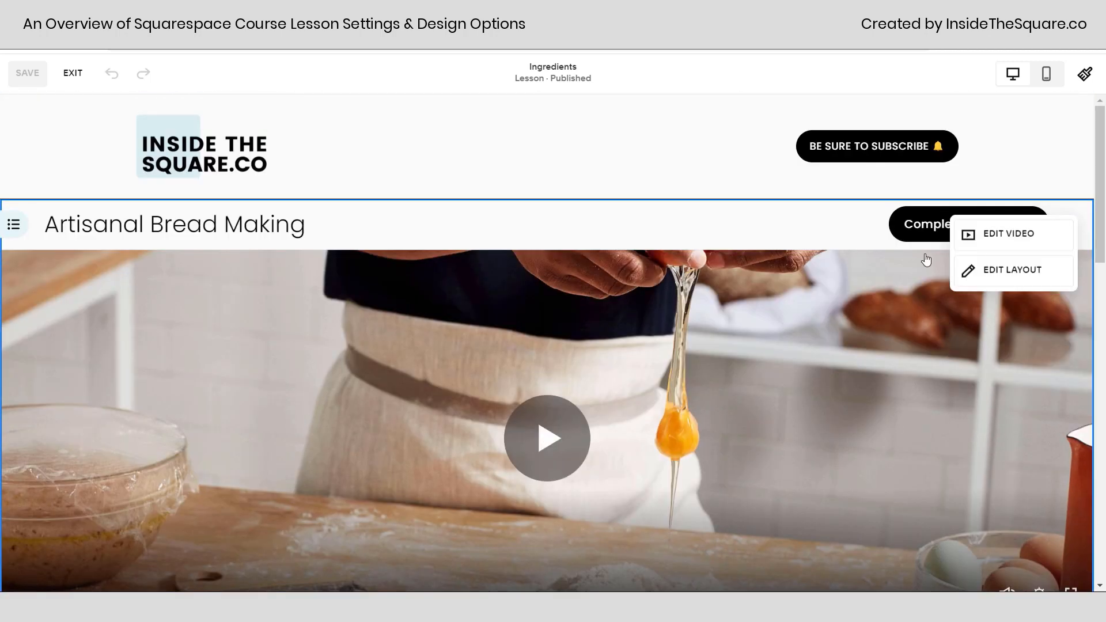
Examine the lesson page's video, chapter and lesson title, and the editable content sections down to the footer.
scroll(798, 415, down, 1)
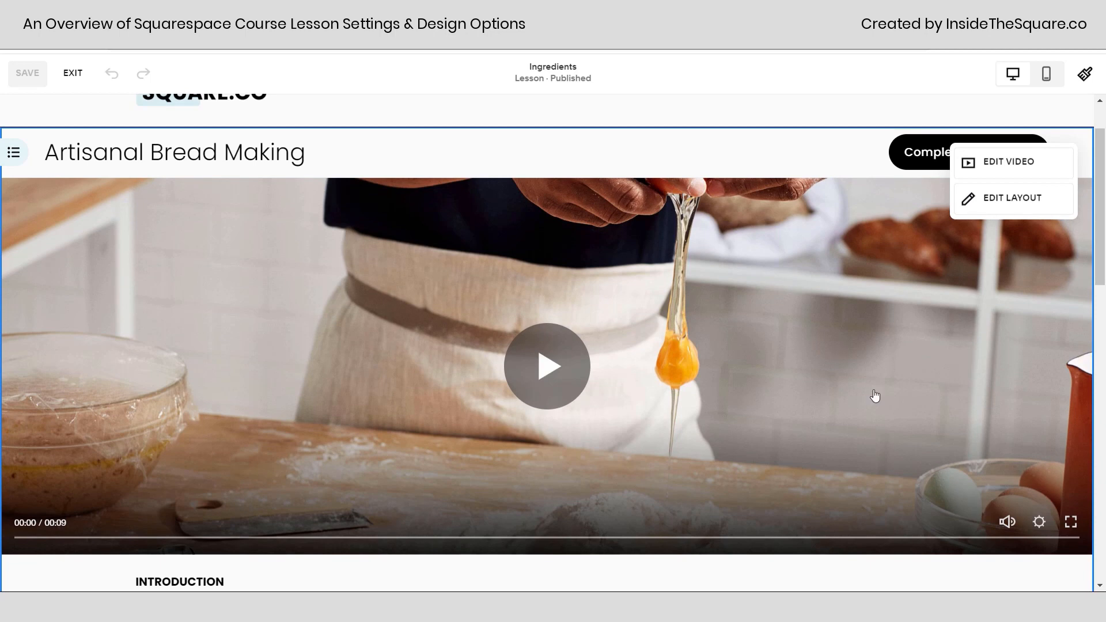
scroll(859, 388, down, 3)
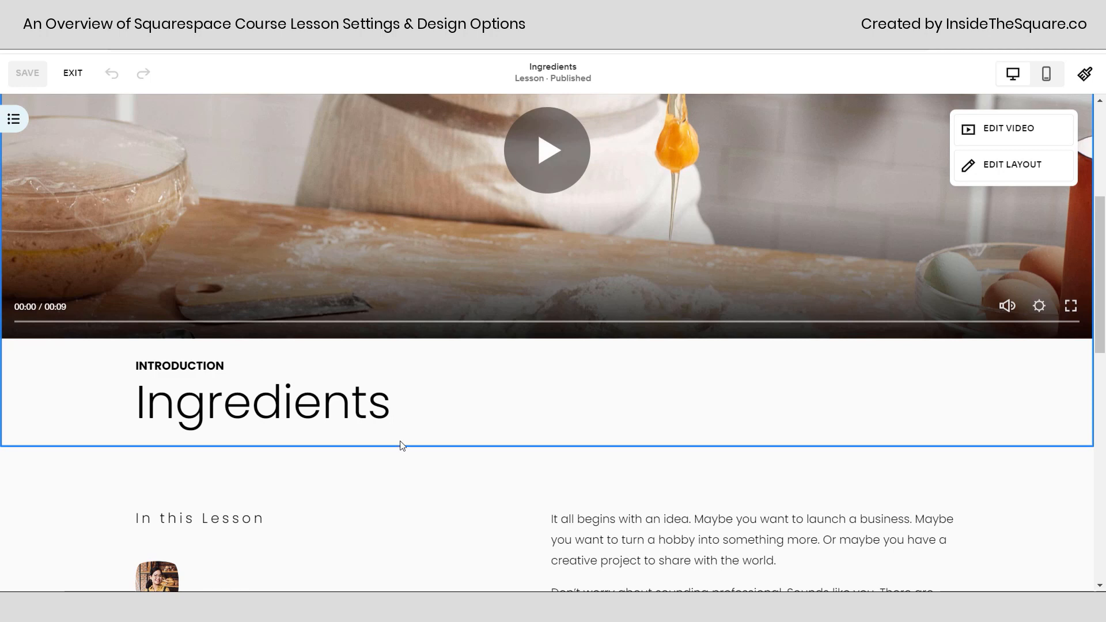
scroll(761, 340, up, 3)
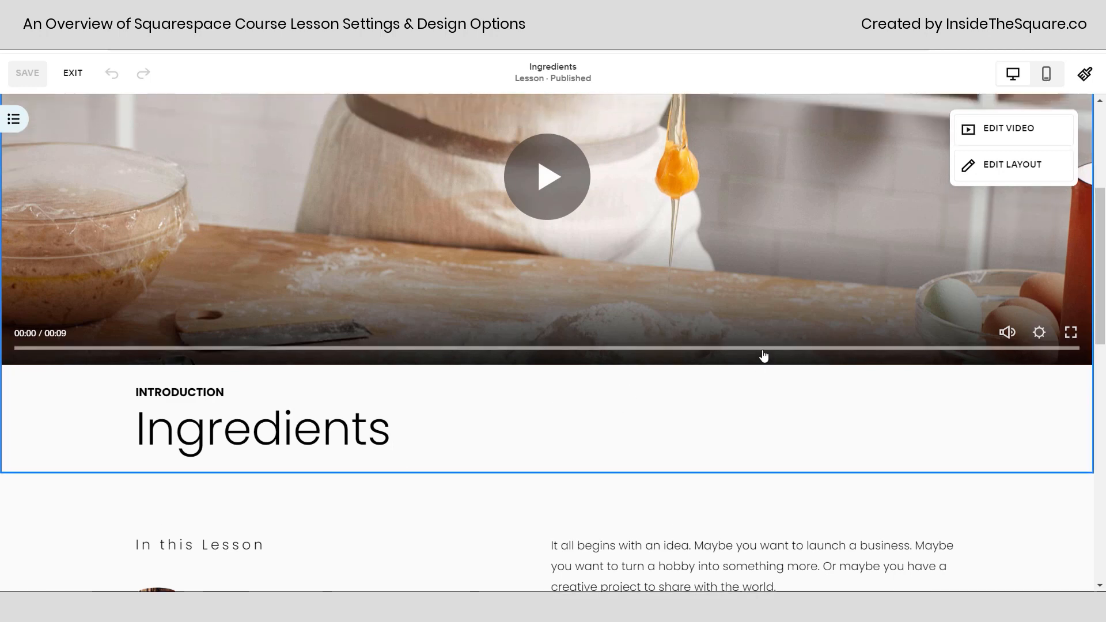
scroll(803, 448, down, 3)
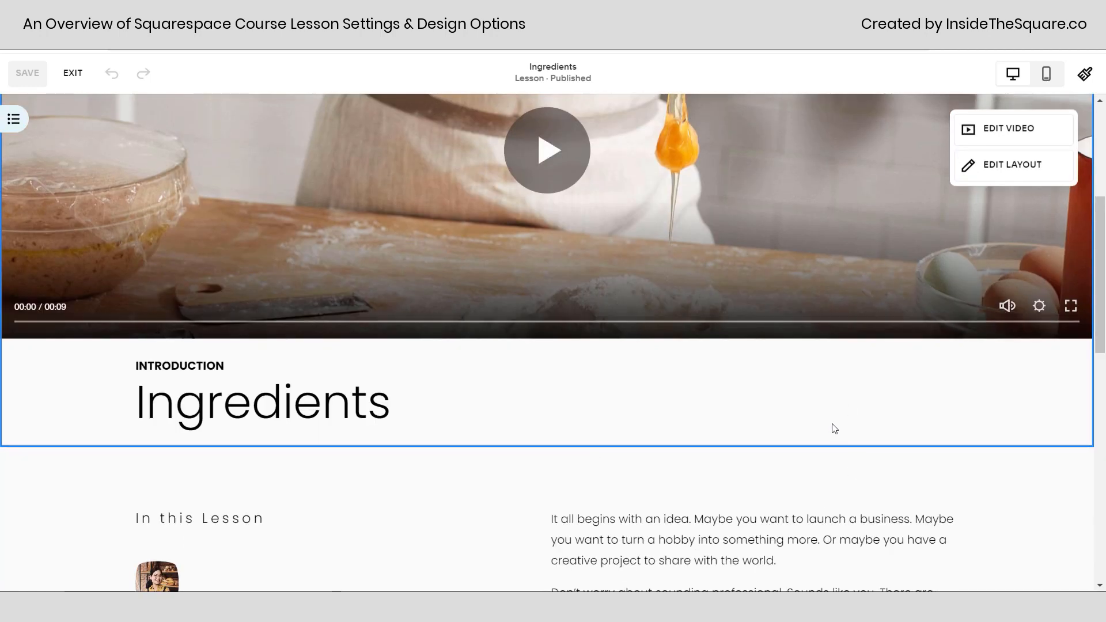
scroll(775, 379, down, 4)
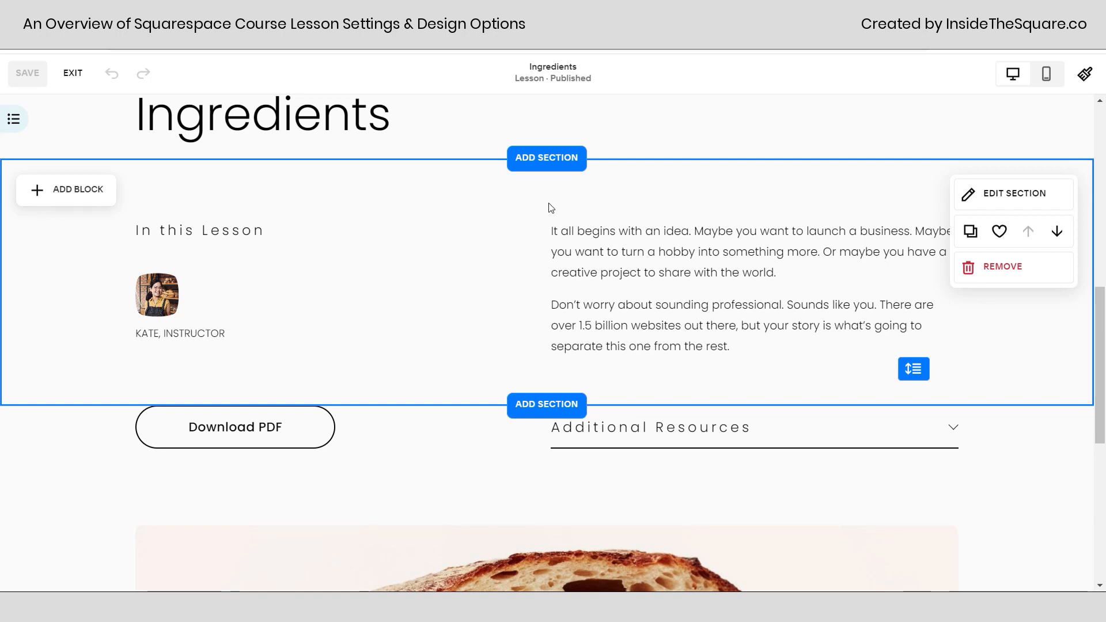
scroll(538, 215, down, 4)
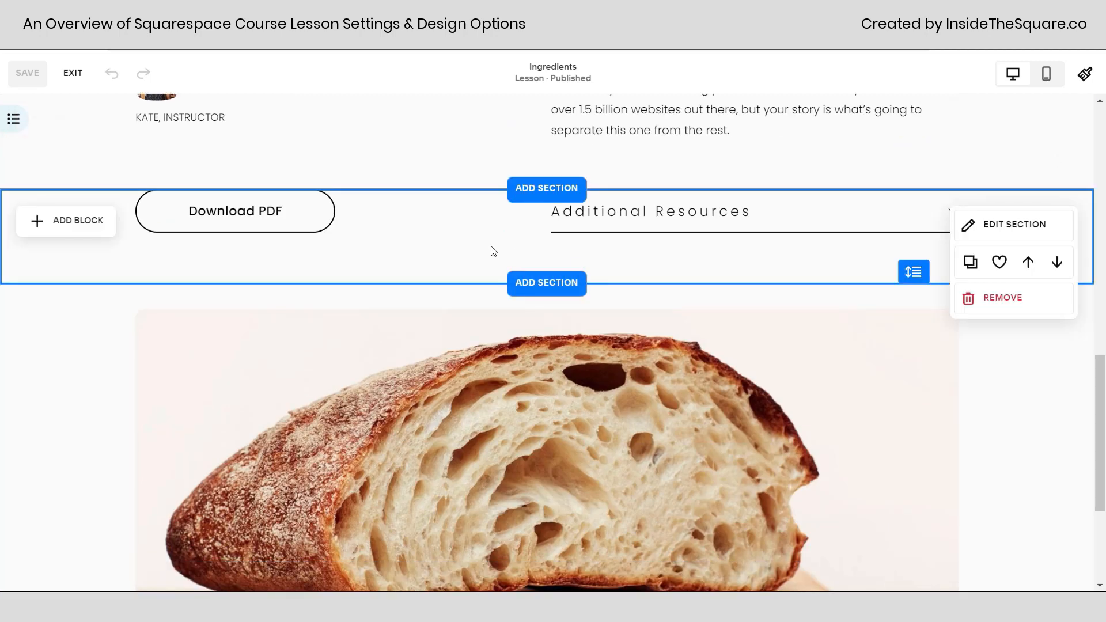
scroll(494, 251, down, 1)
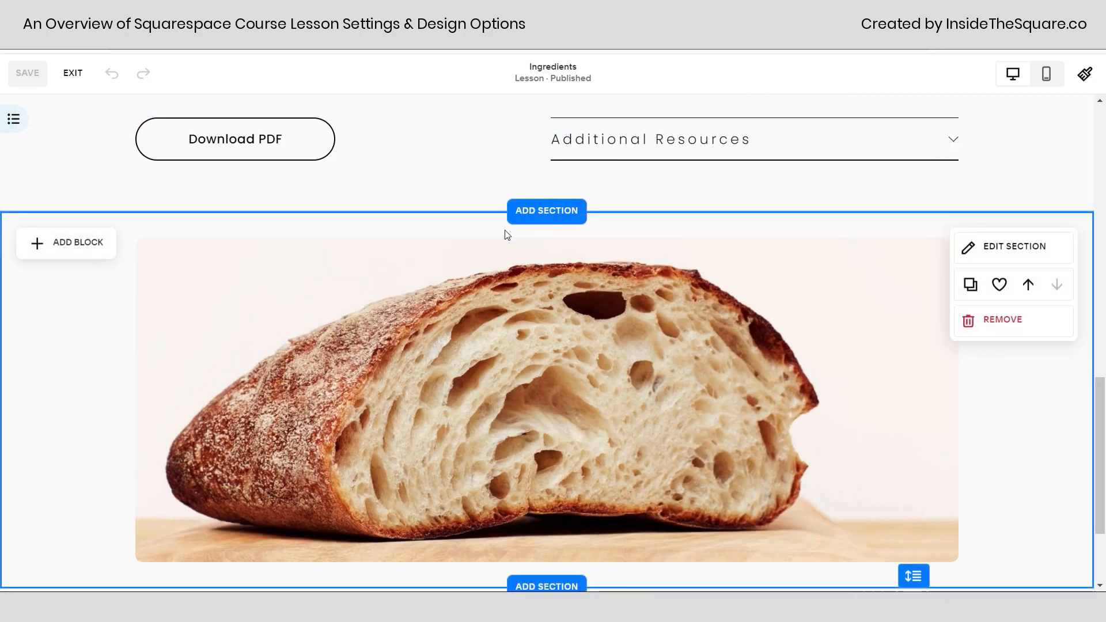
scroll(506, 233, down, 2)
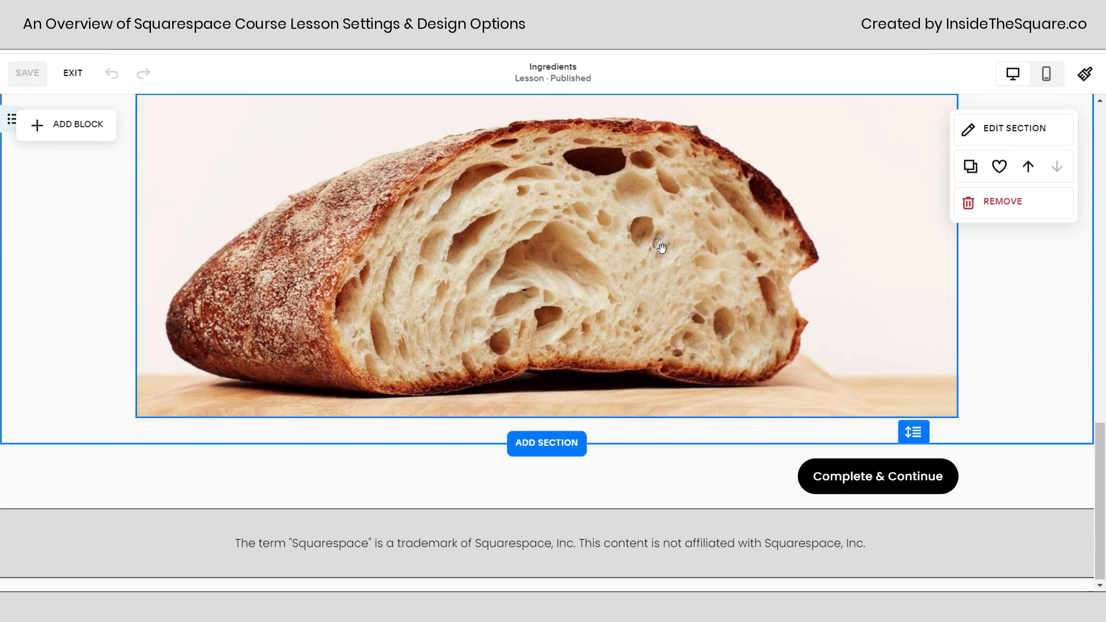
scroll(979, 271, up, 1)
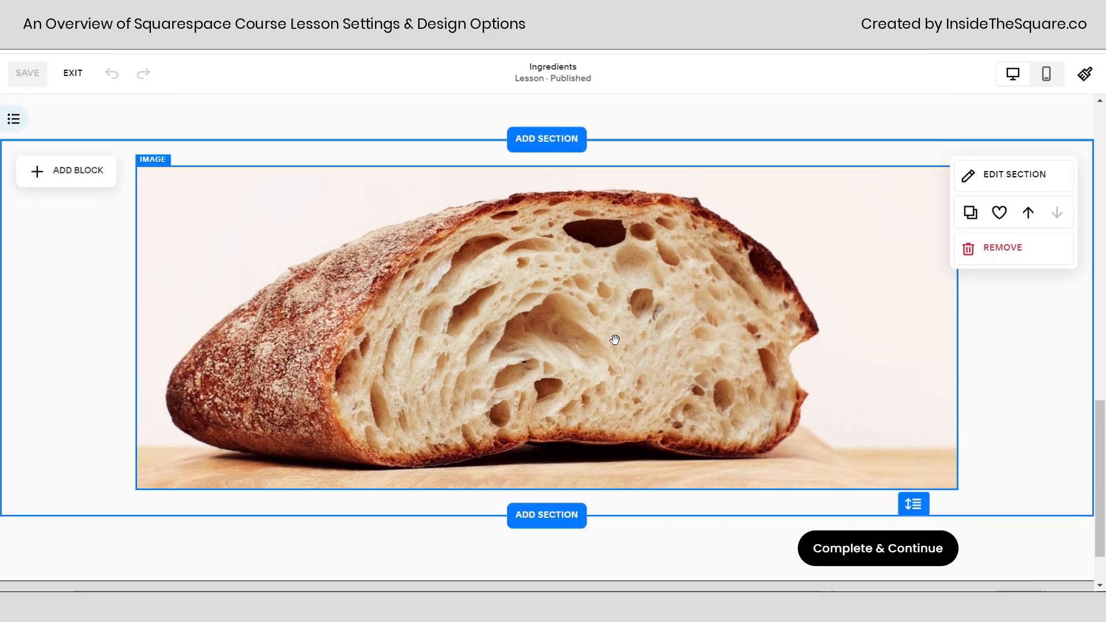
scroll(628, 288, up, 3)
scroll(655, 203, up, 2)
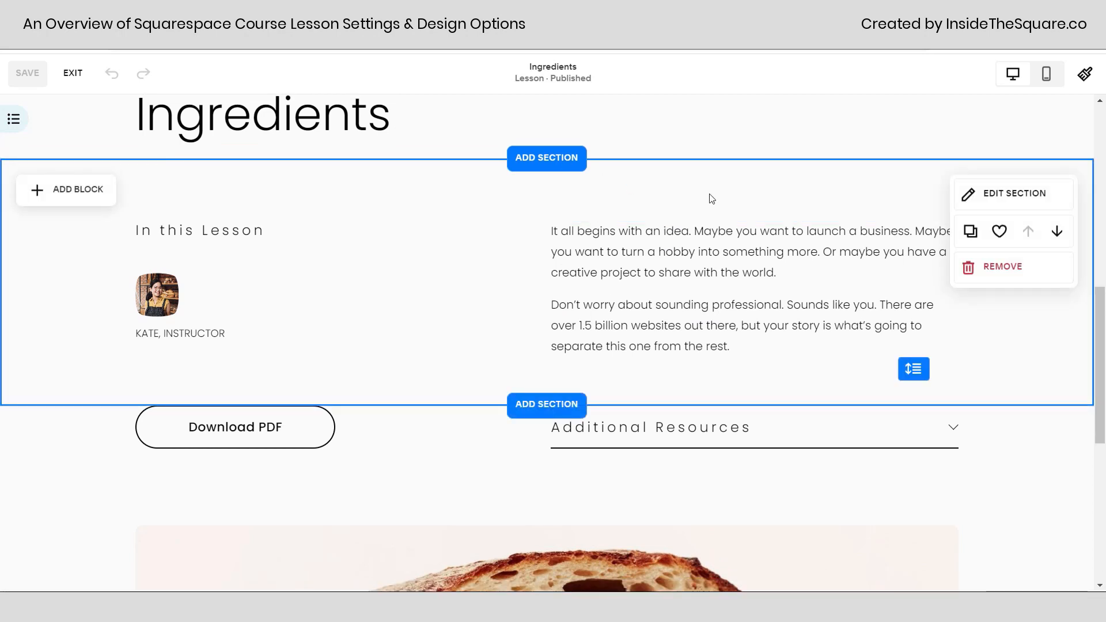
scroll(712, 199, down, 6)
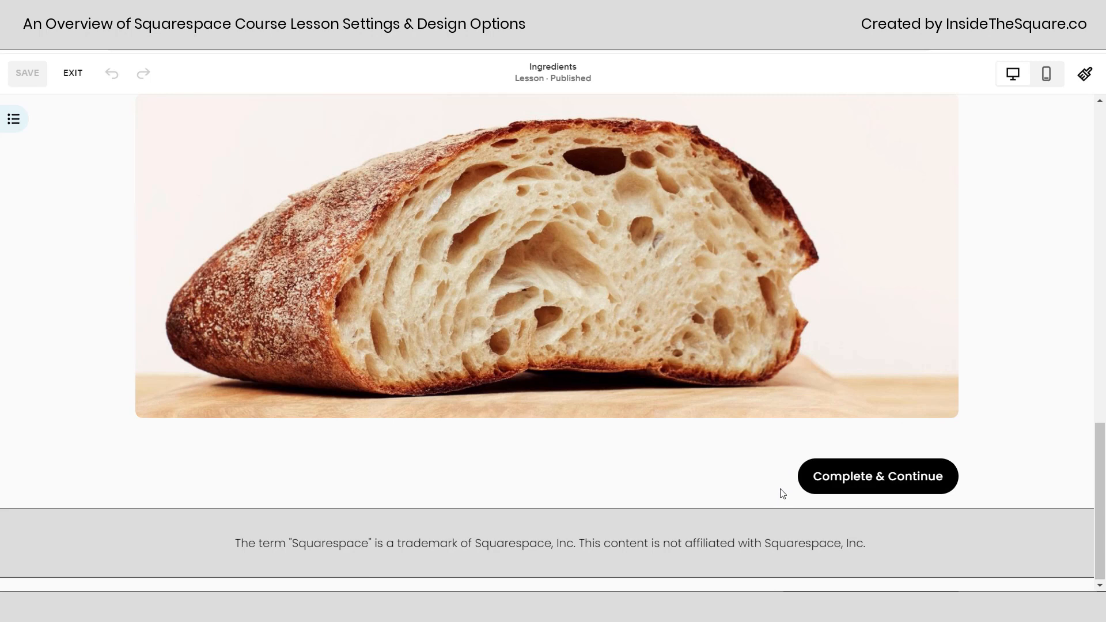
scroll(782, 493, up, 15)
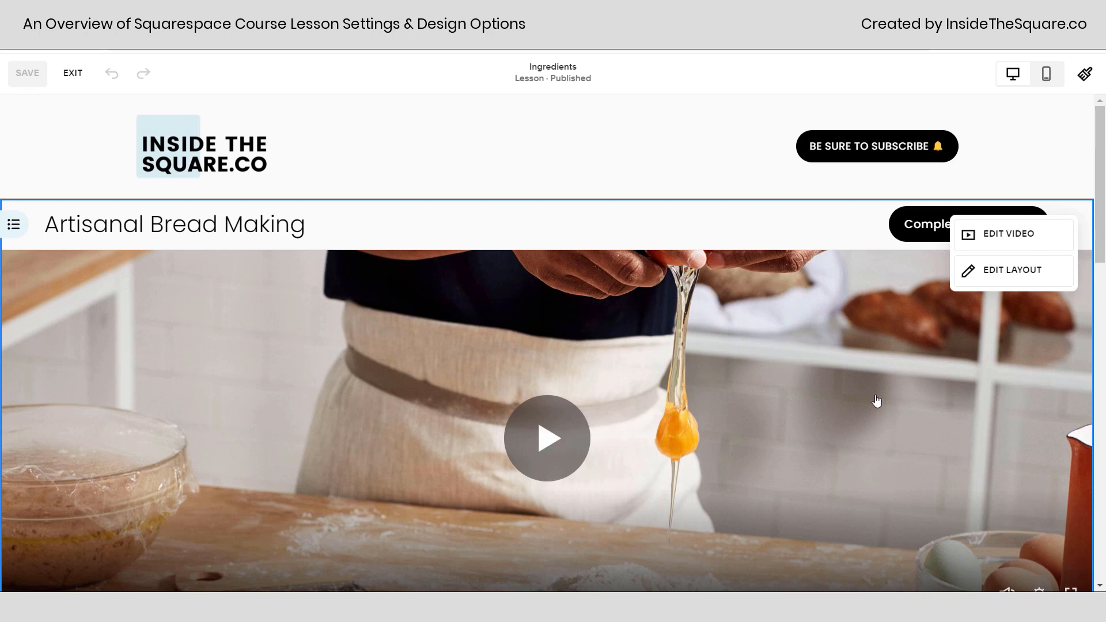
Open the lesson video settings from the page editor and review the video, storage and custom featured image options.
click(995, 234)
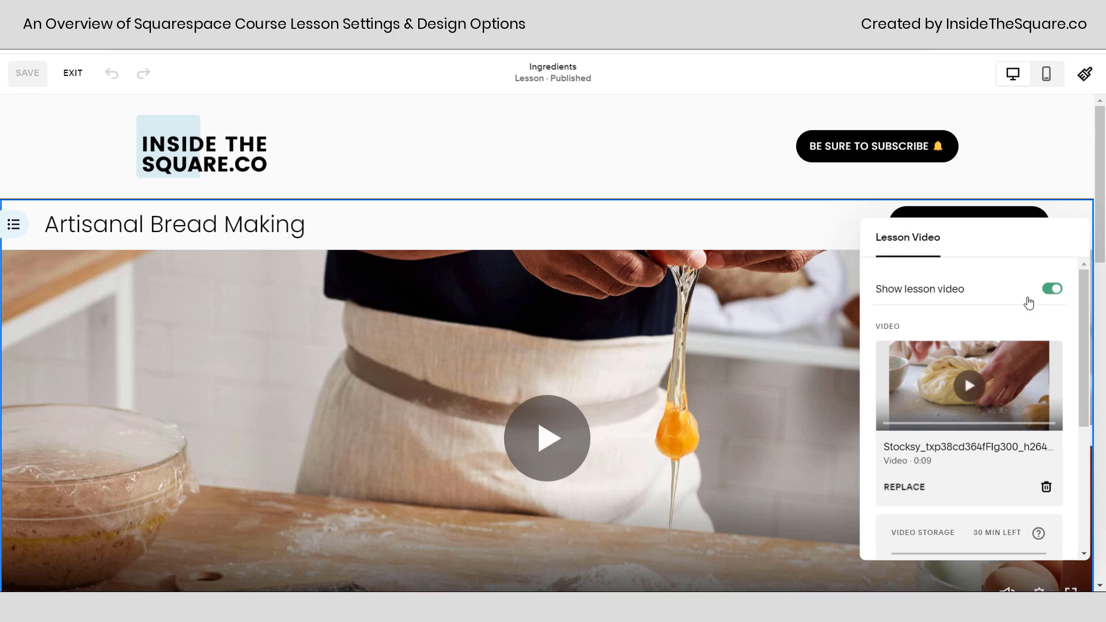
scroll(989, 369, down, 2)
scroll(989, 374, down, 1)
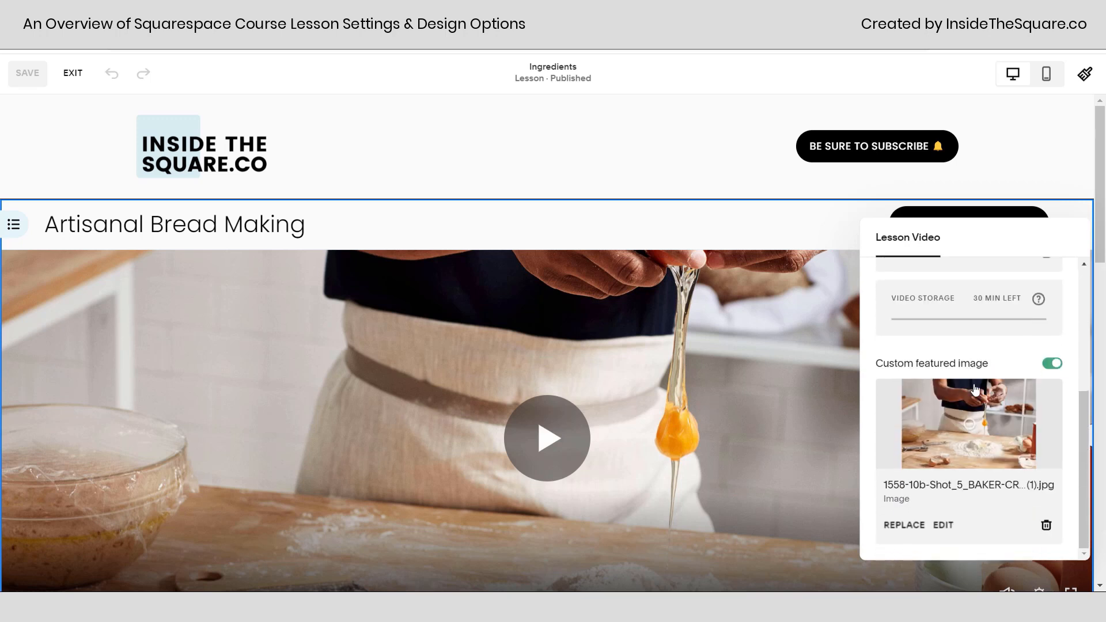
scroll(989, 398, up, 5)
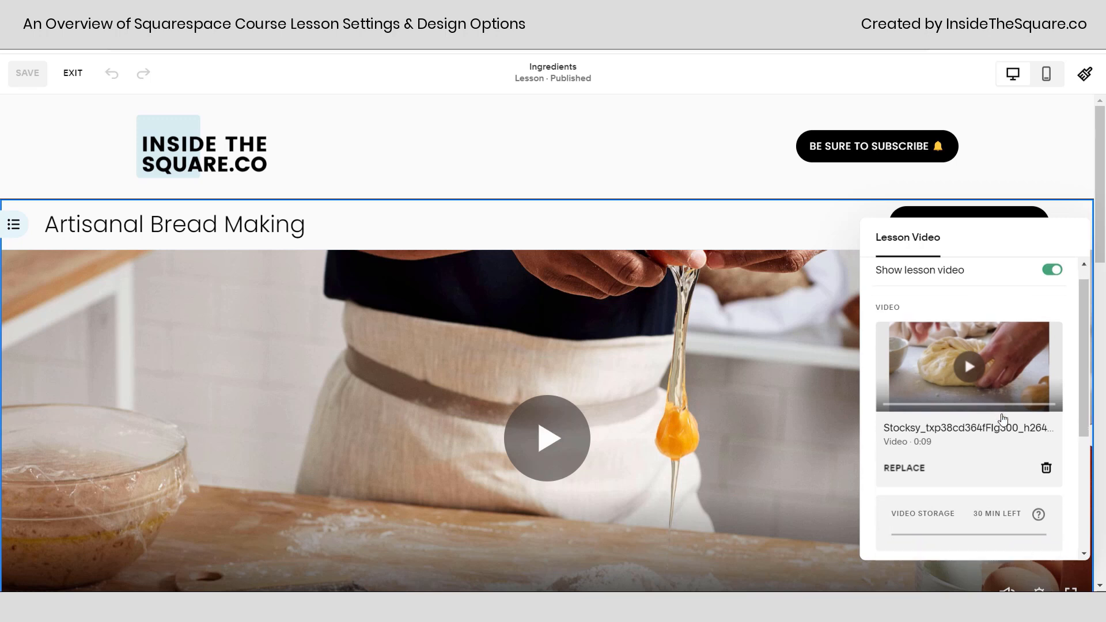
Look over the remaining lesson video options and close the video settings.
scroll(1002, 419, down, 5)
scroll(1002, 419, up, 5)
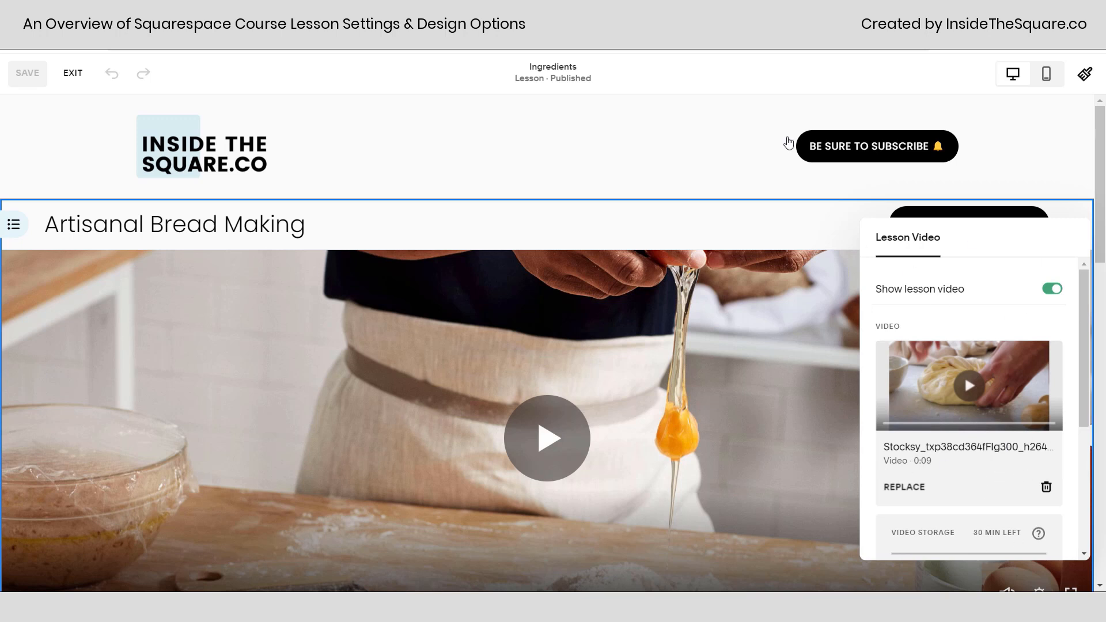
click(842, 259)
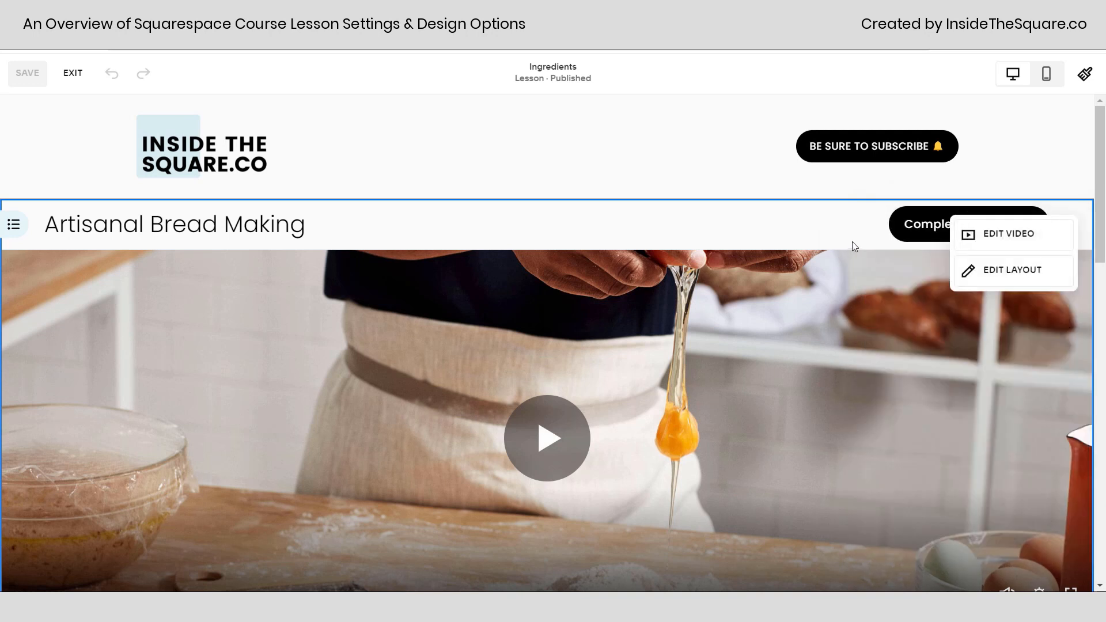
Open the lesson layout settings and review the lesson button, course navigation and lesson element design options.
click(1015, 277)
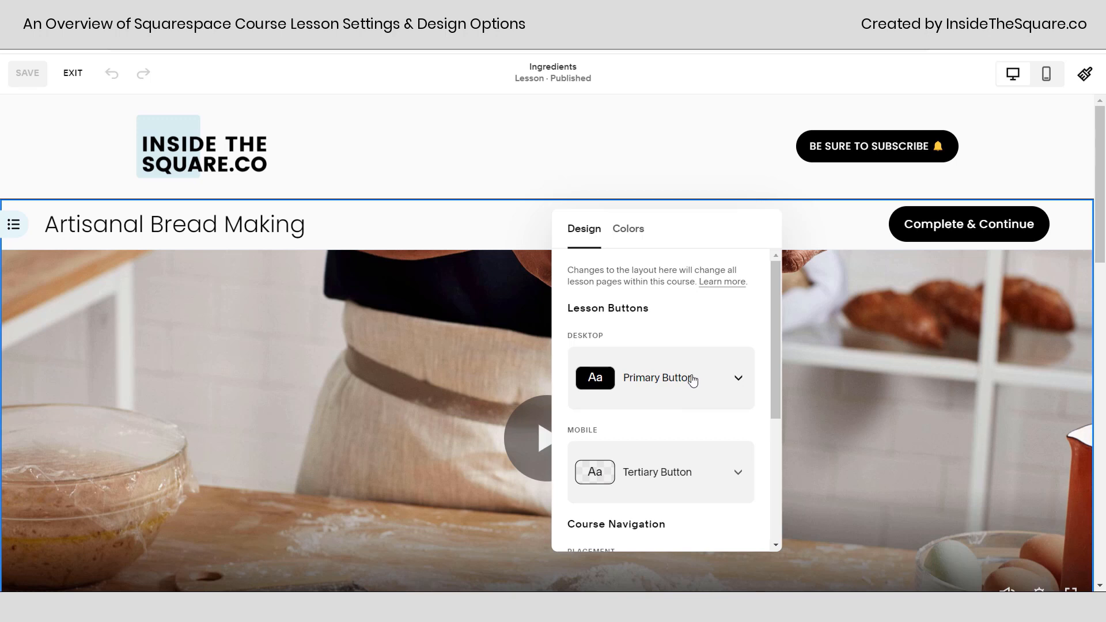
scroll(682, 378, down, 1)
scroll(681, 379, down, 3)
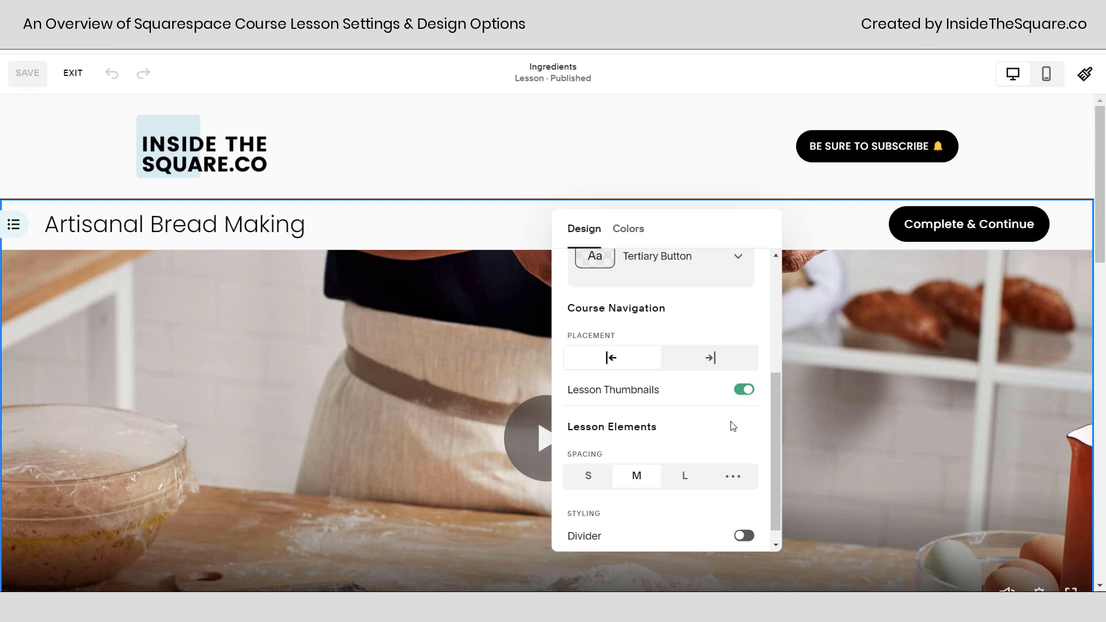
scroll(729, 425, down, 1)
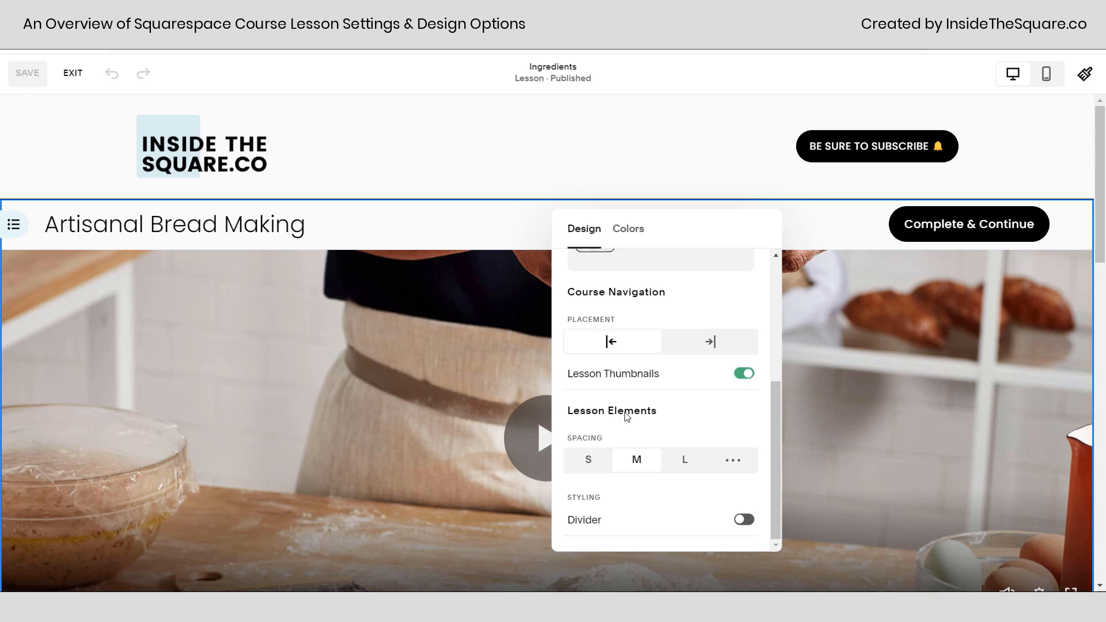
Try the S and M spacing presets for the lesson elements and settle on L.
scroll(1004, 386, down, 5)
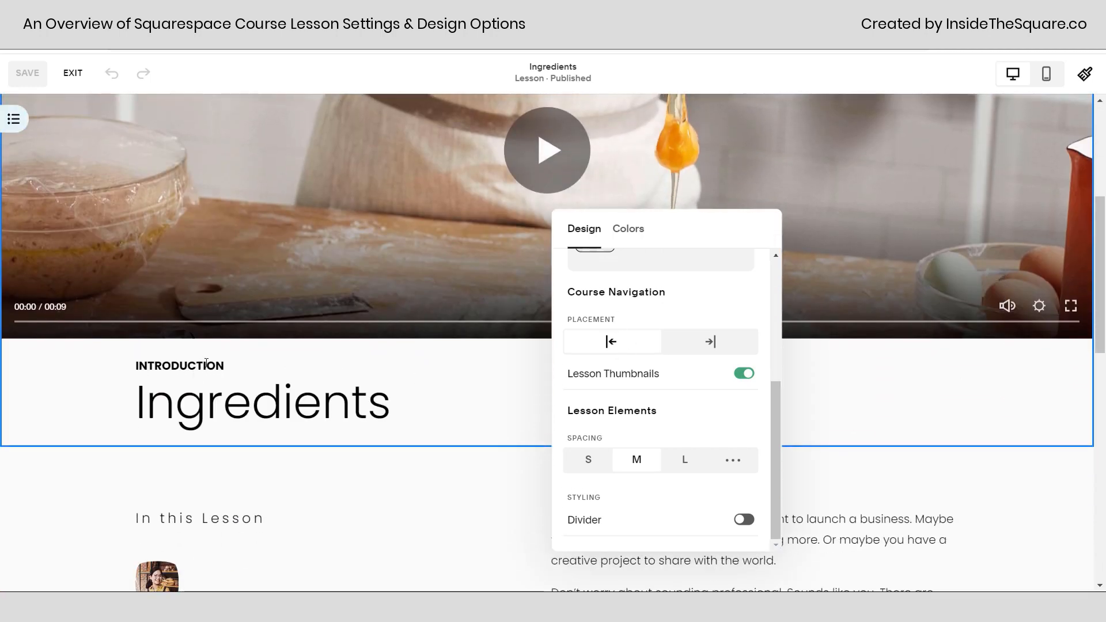
click(585, 461)
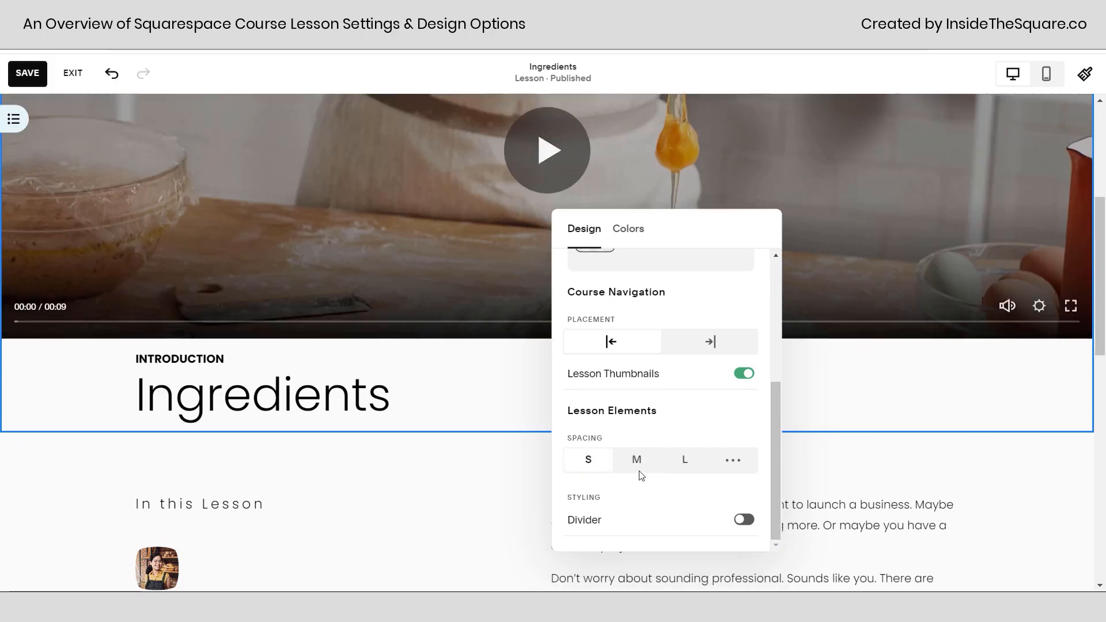
click(637, 461)
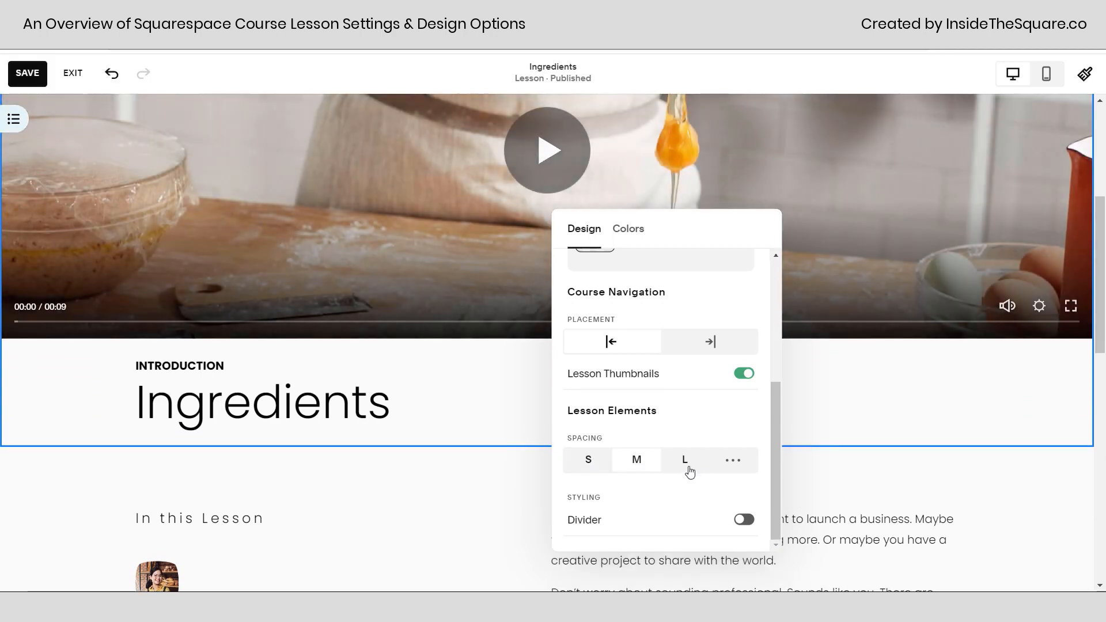
click(687, 467)
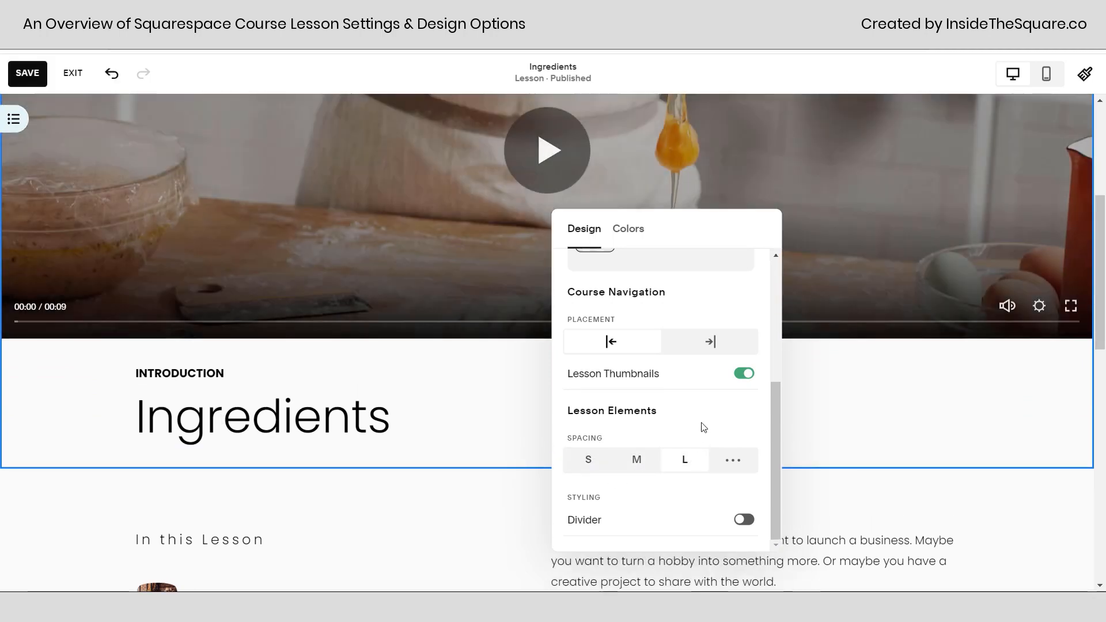
Switch the lesson elements to custom spacing and set the header spacing to 70px.
click(741, 465)
scroll(737, 423, down, 3)
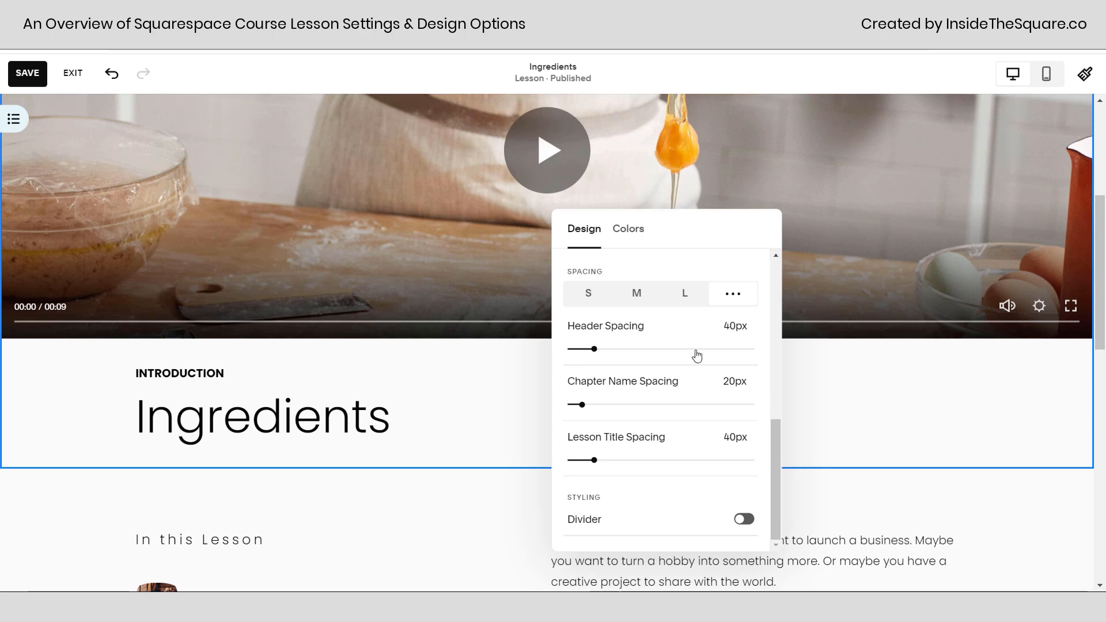
mouse_move(594, 349)
mouse_down()
mouse_move(624, 349)
mouse_move(612, 349)
mouse_up()
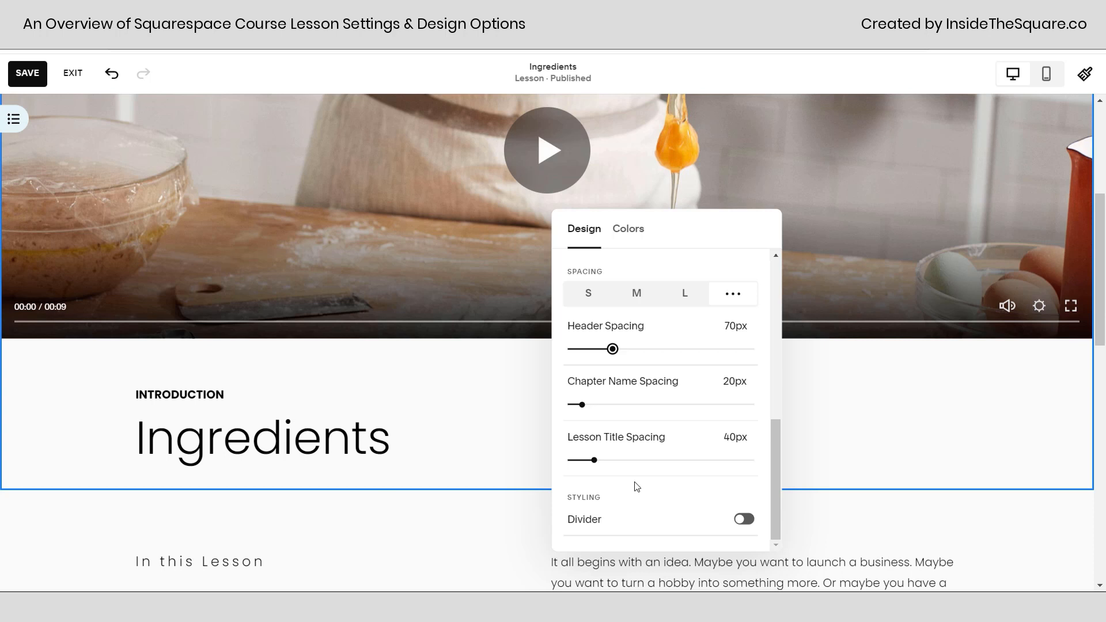
Try a divider below the lesson title, look at its shape and stroke options, and close the layout settings without it.
click(744, 520)
scroll(742, 496, down, 4)
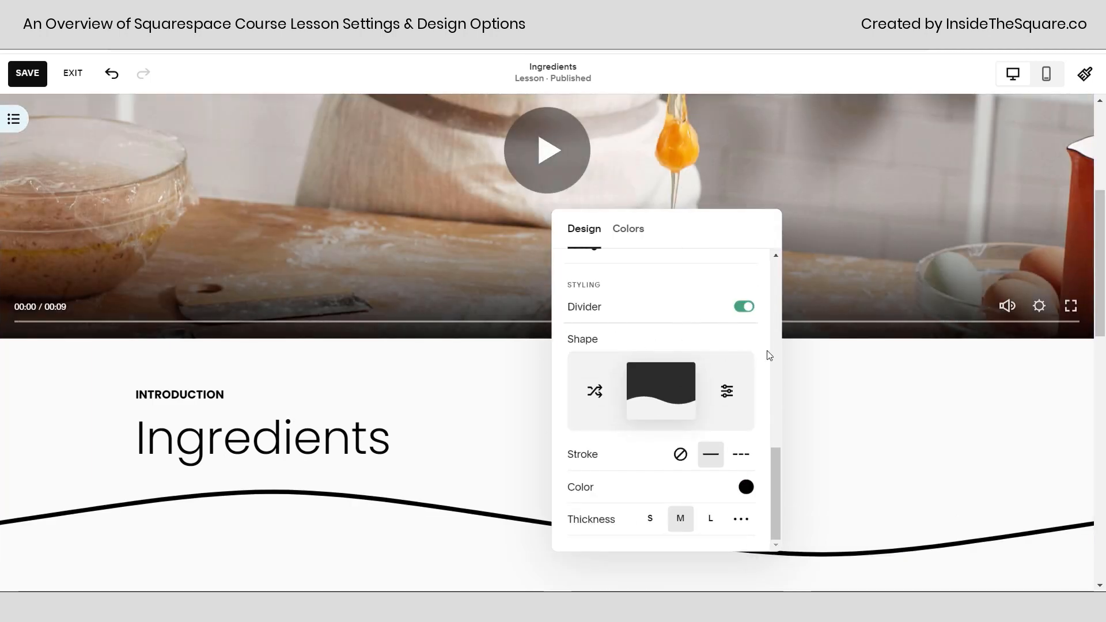
scroll(745, 308, up, 3)
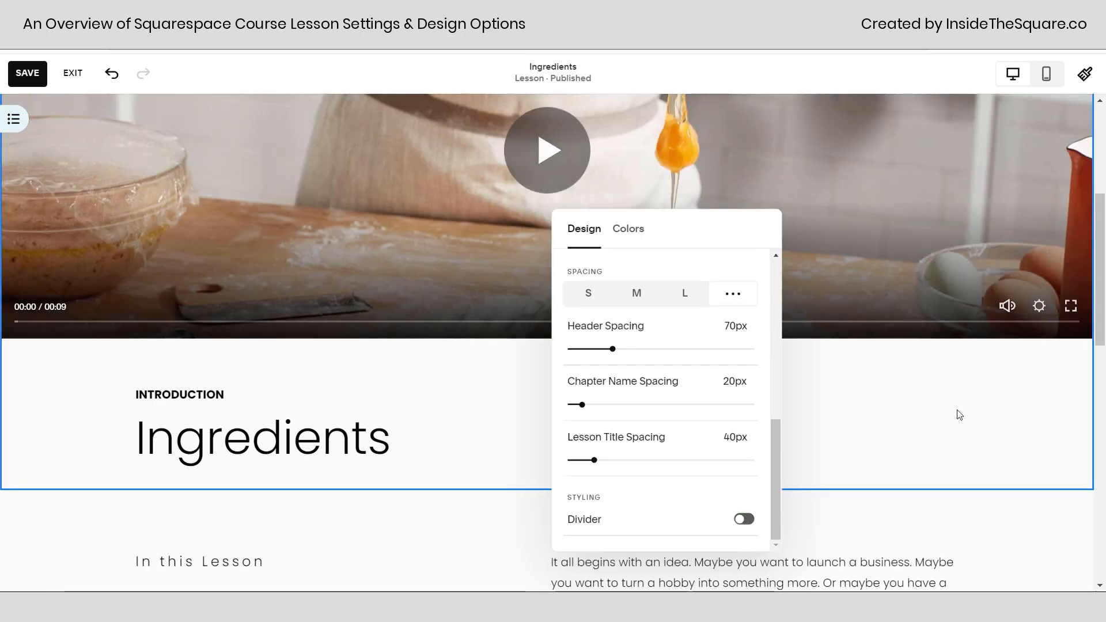
click(957, 412)
Open the font style assignments in the site styles and examine the Course Overview and Course Lesson entries.
scroll(975, 396, up, 5)
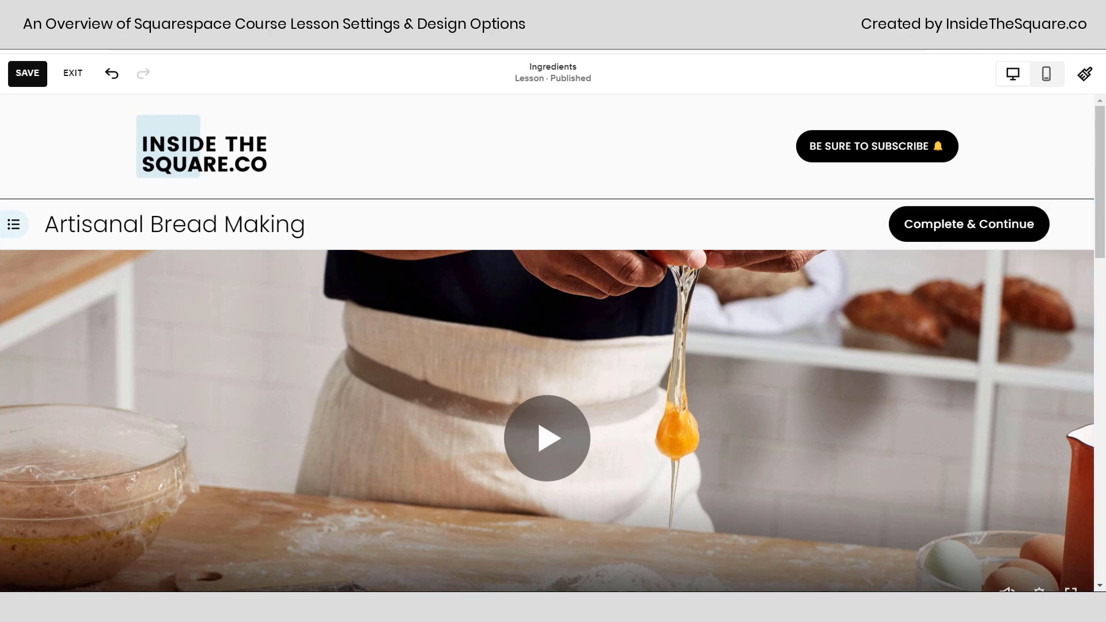
click(1082, 82)
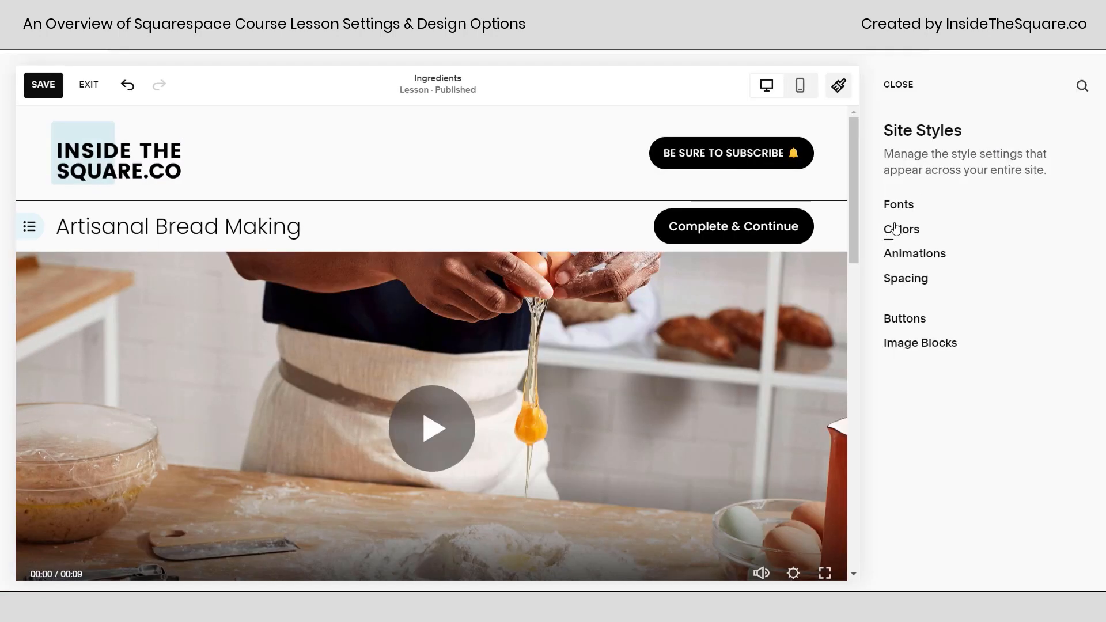
click(905, 215)
scroll(968, 461, down, 2)
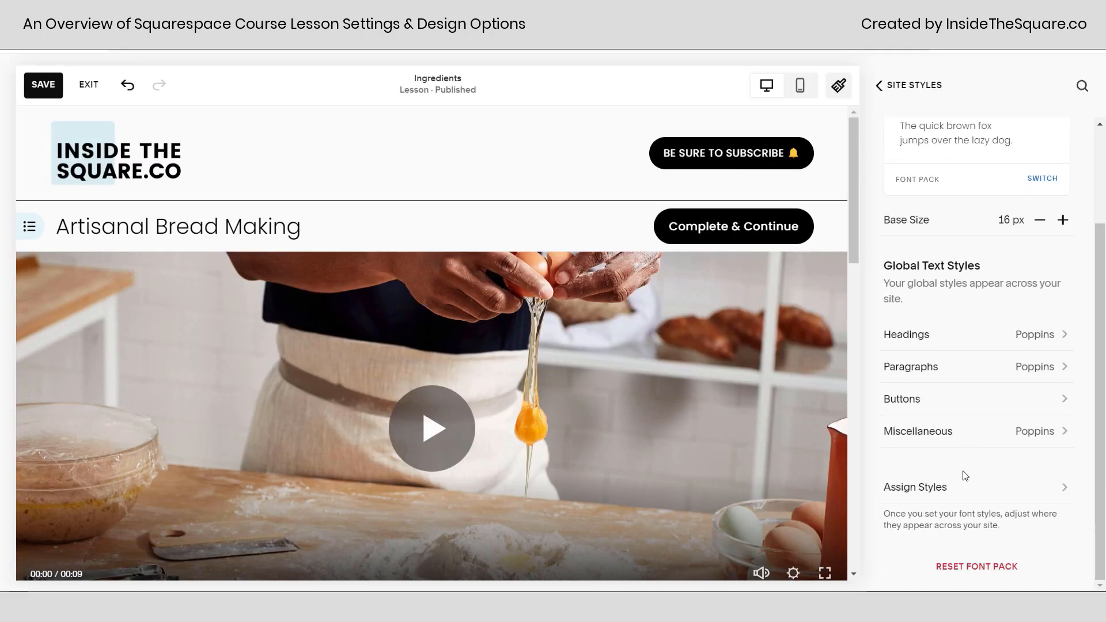
click(946, 488)
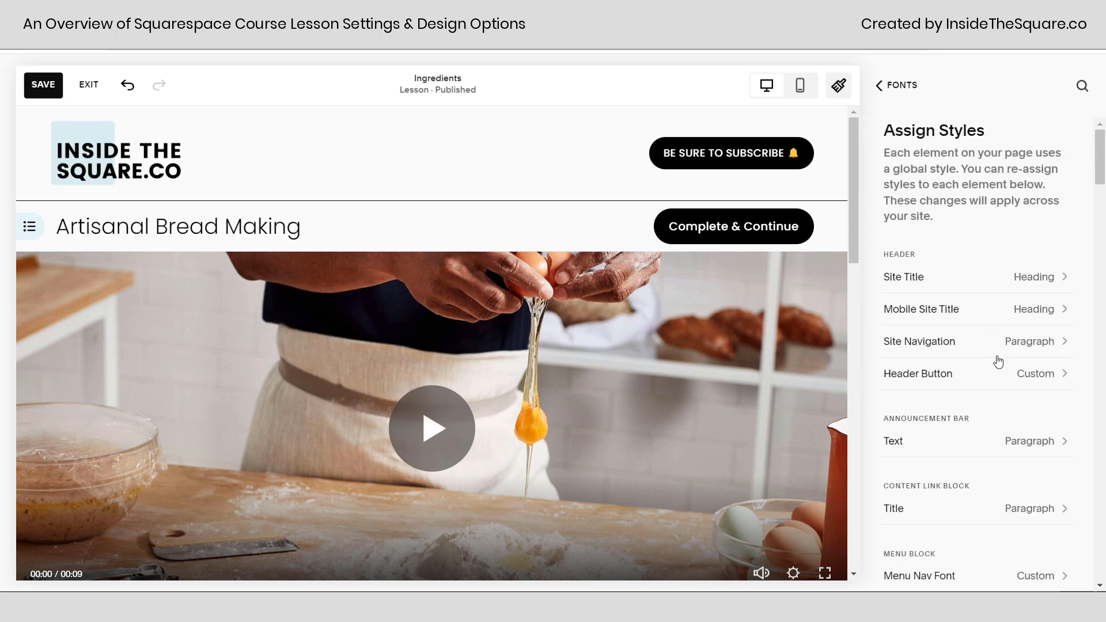
scroll(997, 363, down, 3)
scroll(998, 362, down, 5)
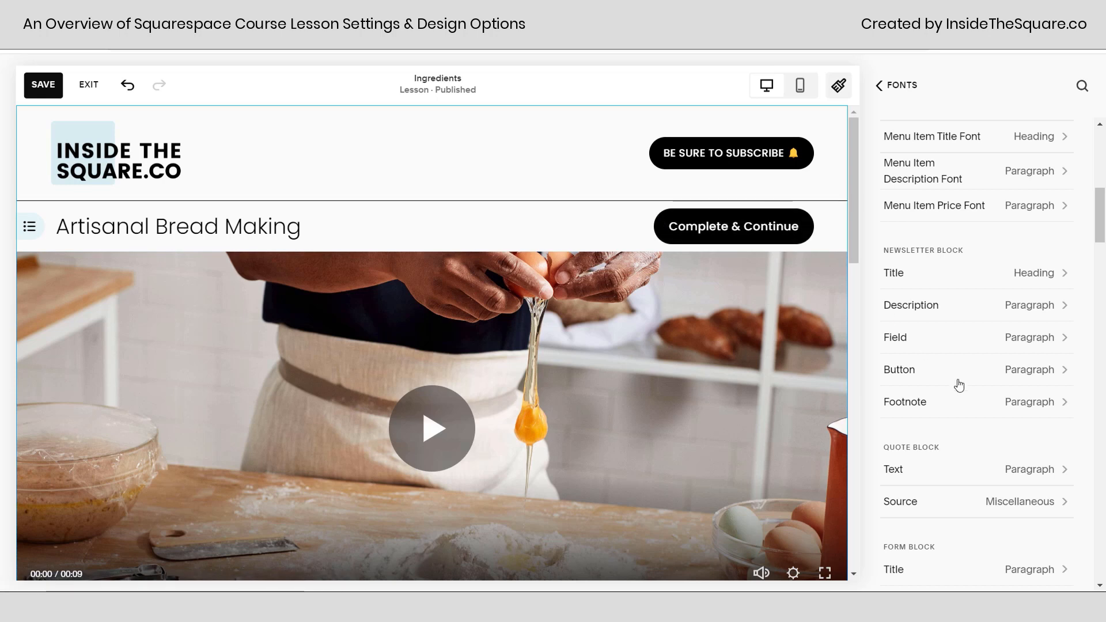
scroll(959, 386, down, 5)
scroll(963, 386, down, 10)
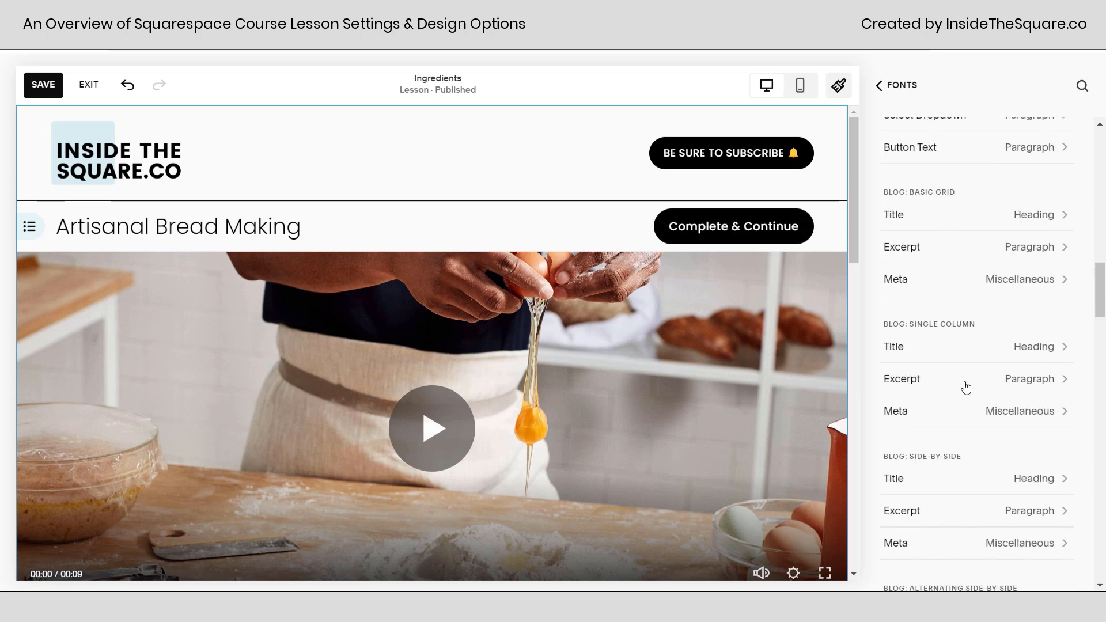
scroll(966, 388, down, 15)
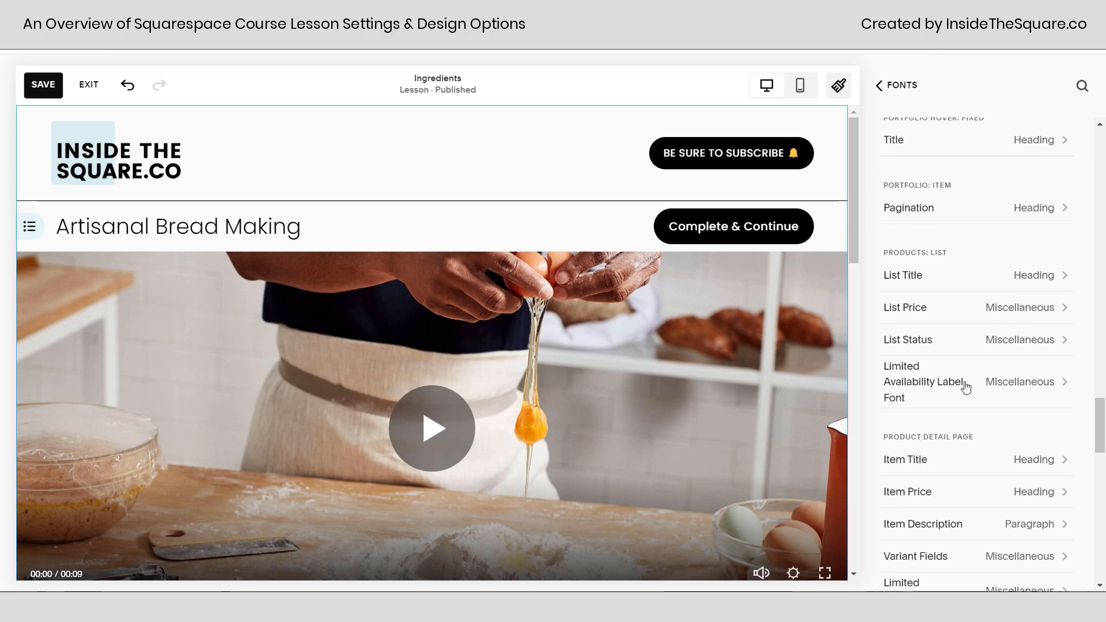
scroll(966, 388, down, 8)
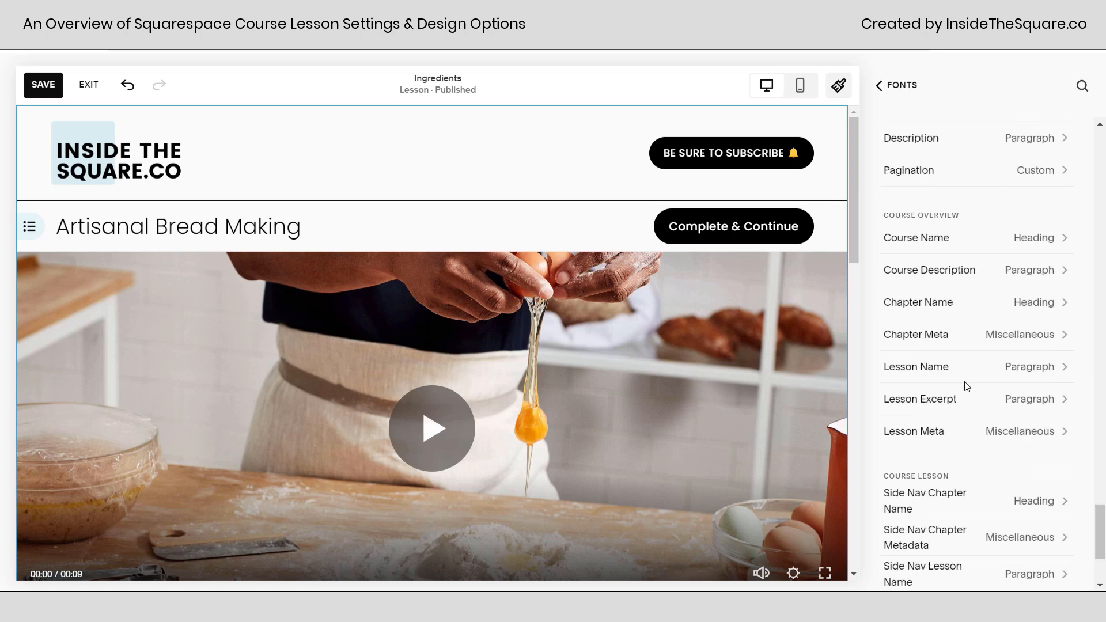
scroll(967, 386, down, 3)
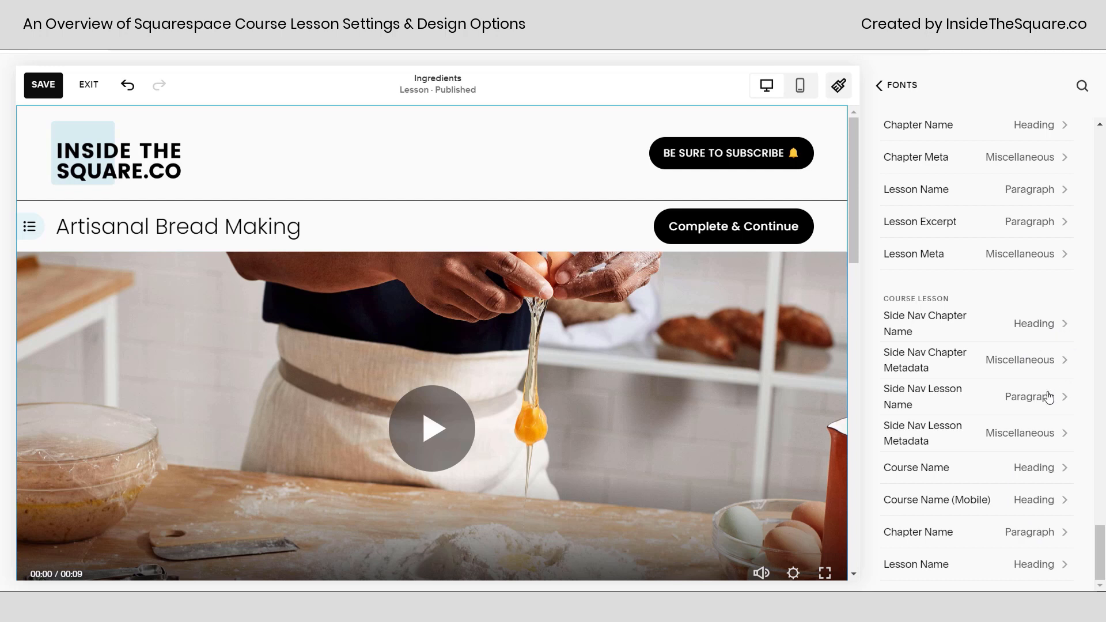
Assign a custom style to the Course Lesson's Lesson Name with the Lobster font family and check the lesson title.
click(1040, 569)
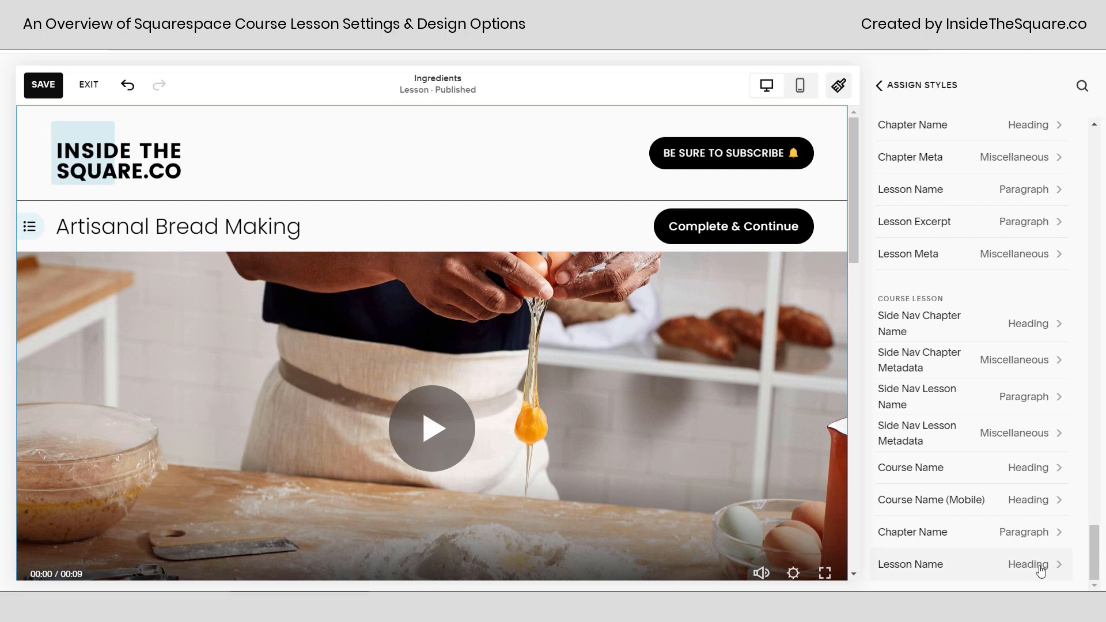
click(1007, 205)
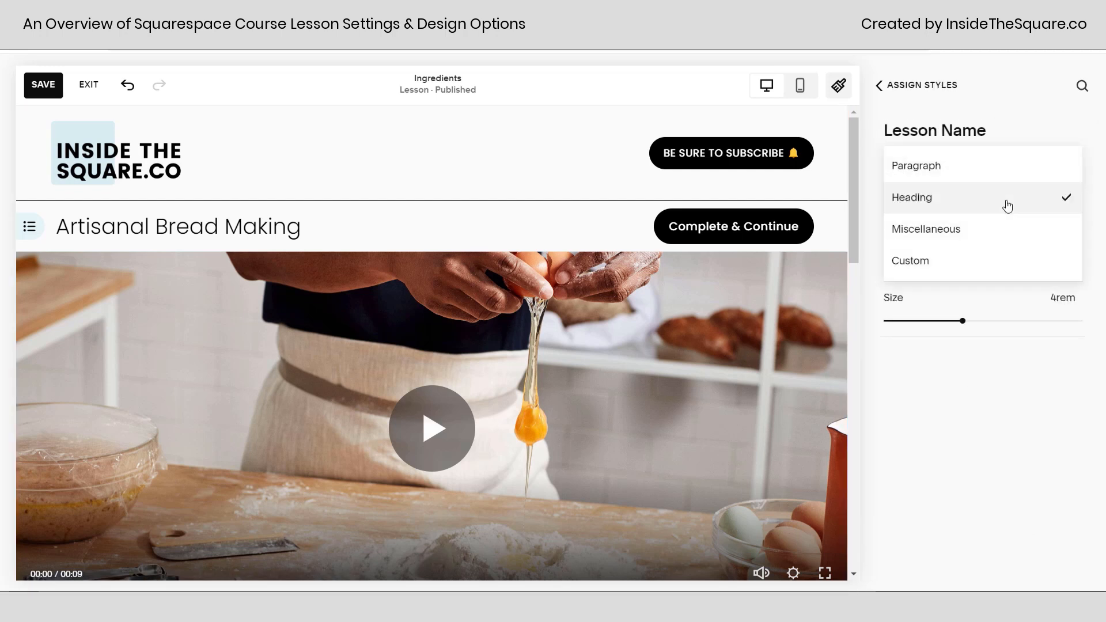
click(972, 264)
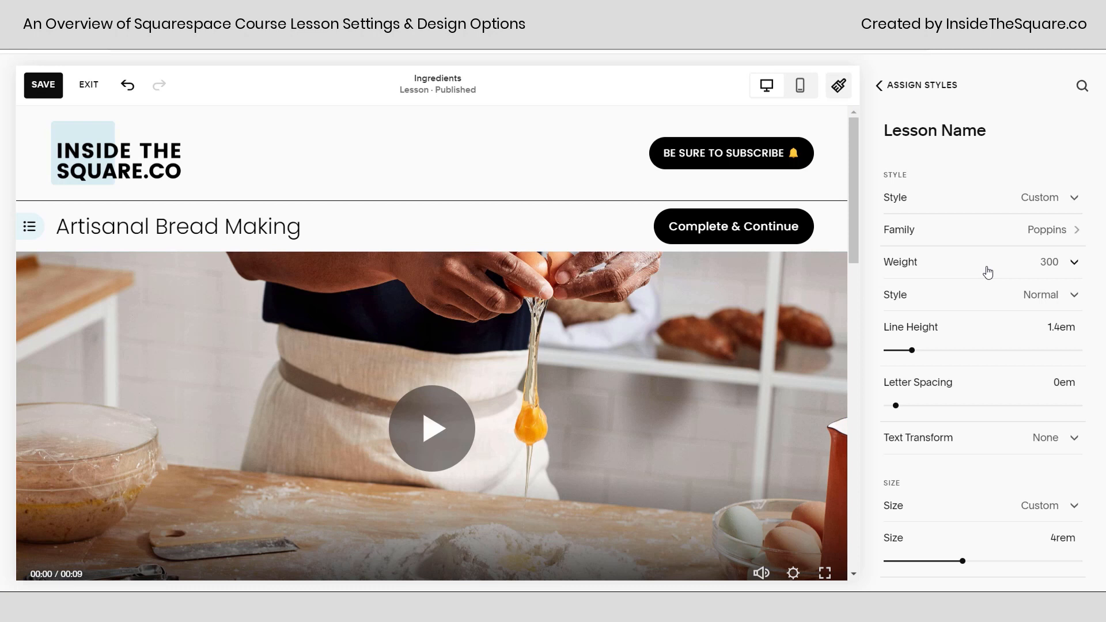
click(1041, 232)
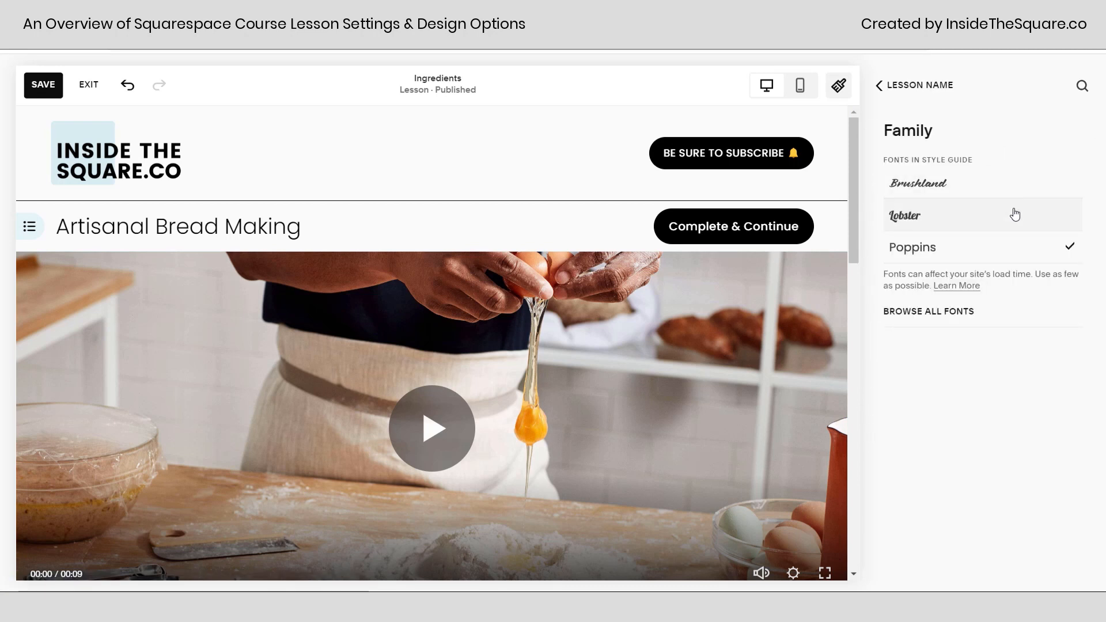
click(1018, 217)
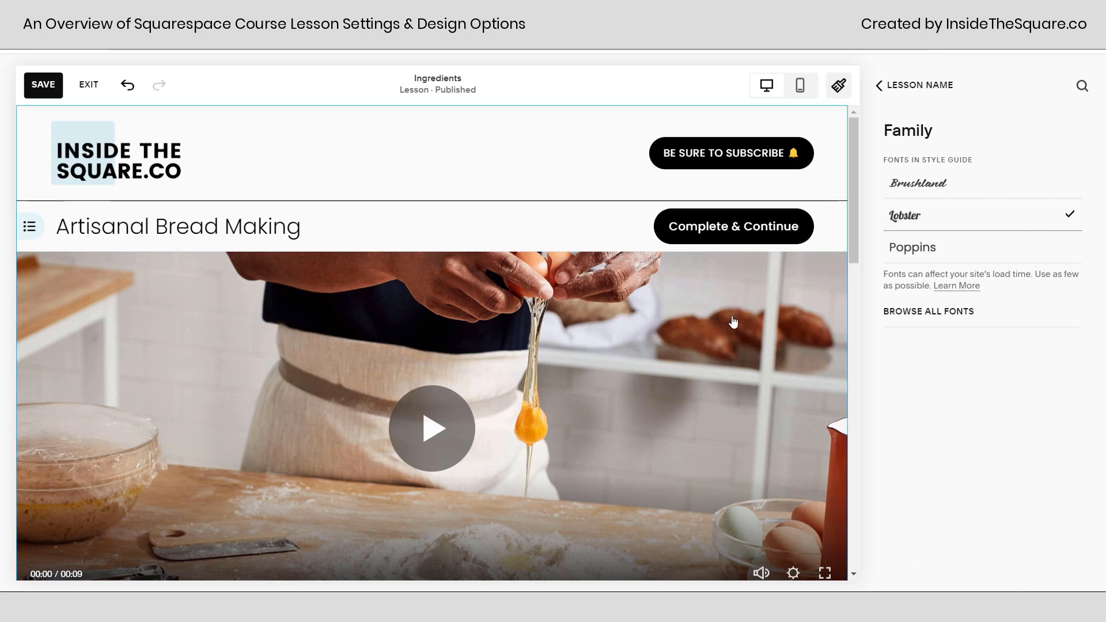
scroll(734, 318, down, 4)
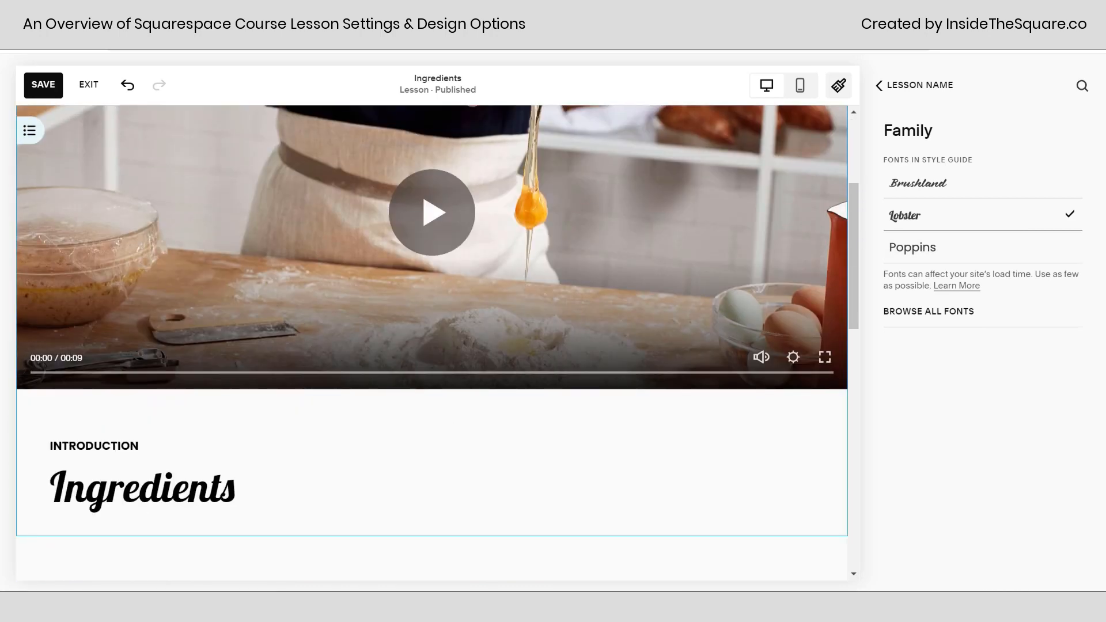
Return to the font style assignments and review the Course Lesson entries again.
click(910, 87)
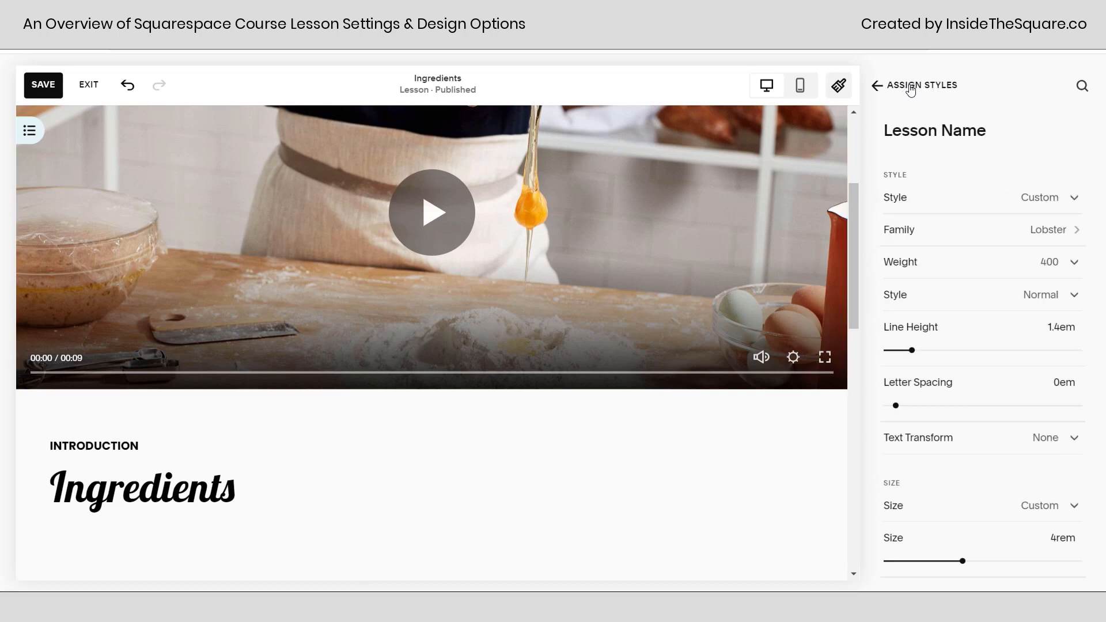
click(910, 87)
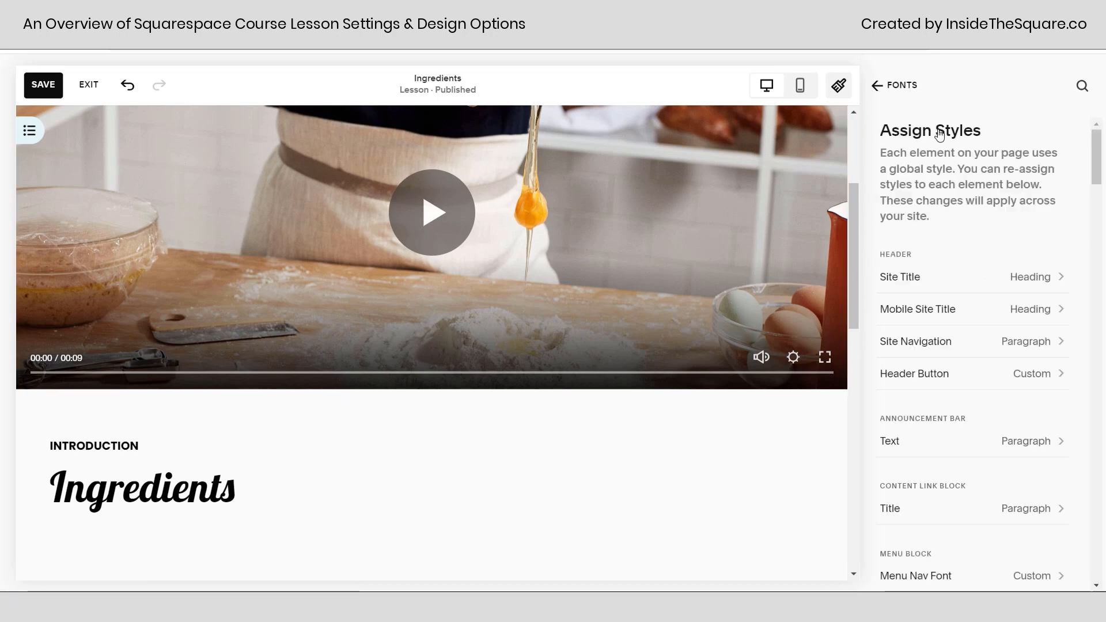
scroll(971, 419, down, 20)
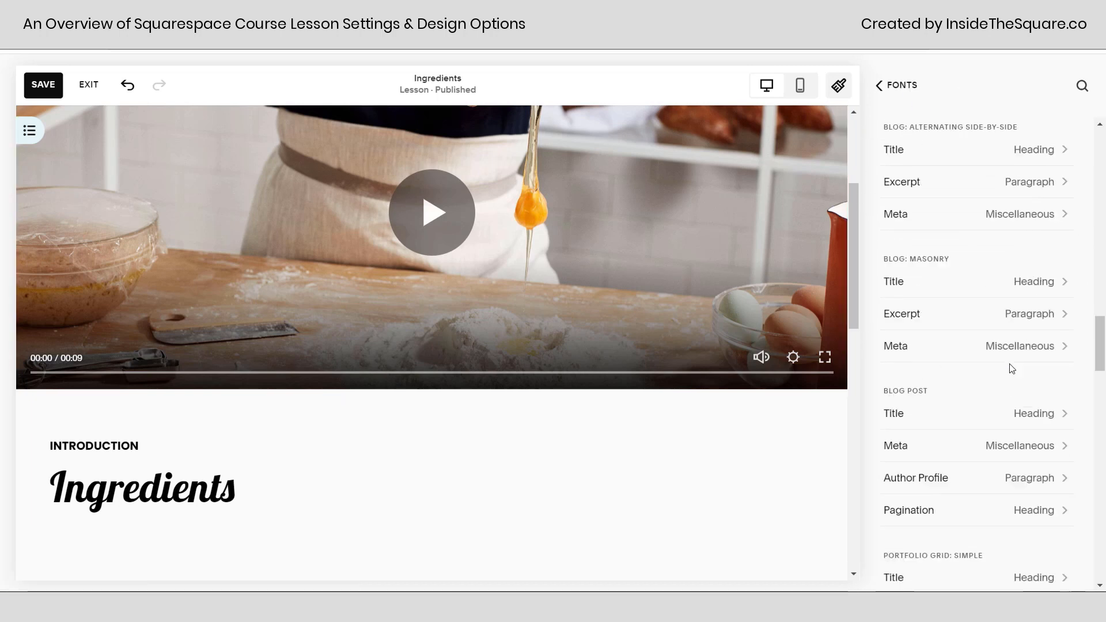
scroll(1003, 412, down, 15)
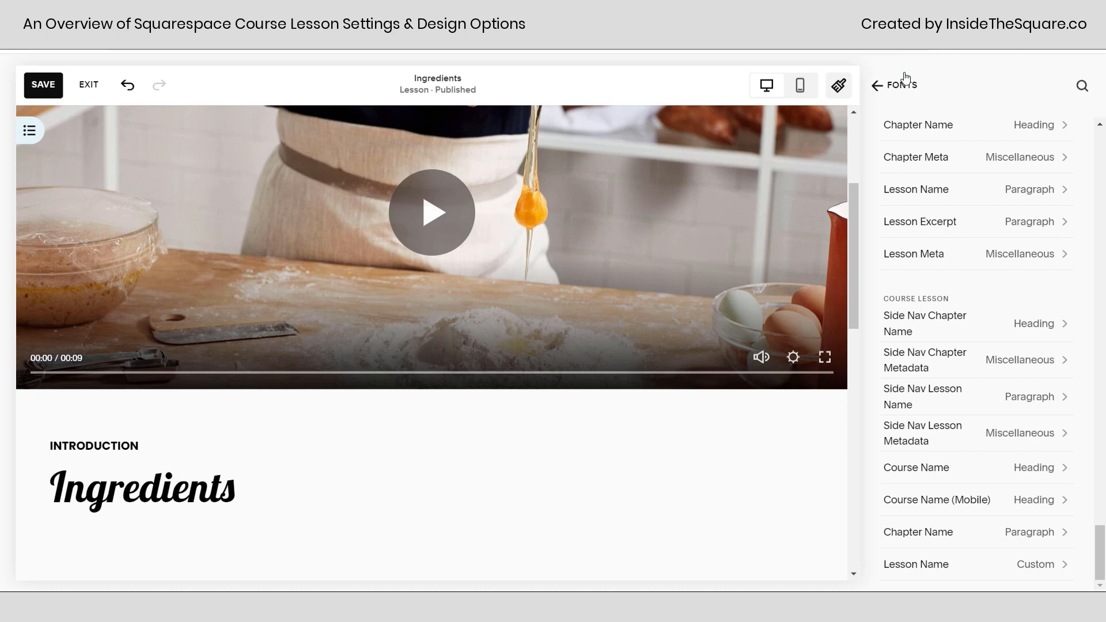
Leave the font settings and open the site-wide colors to review the palette and the themes against the lesson page.
click(915, 103)
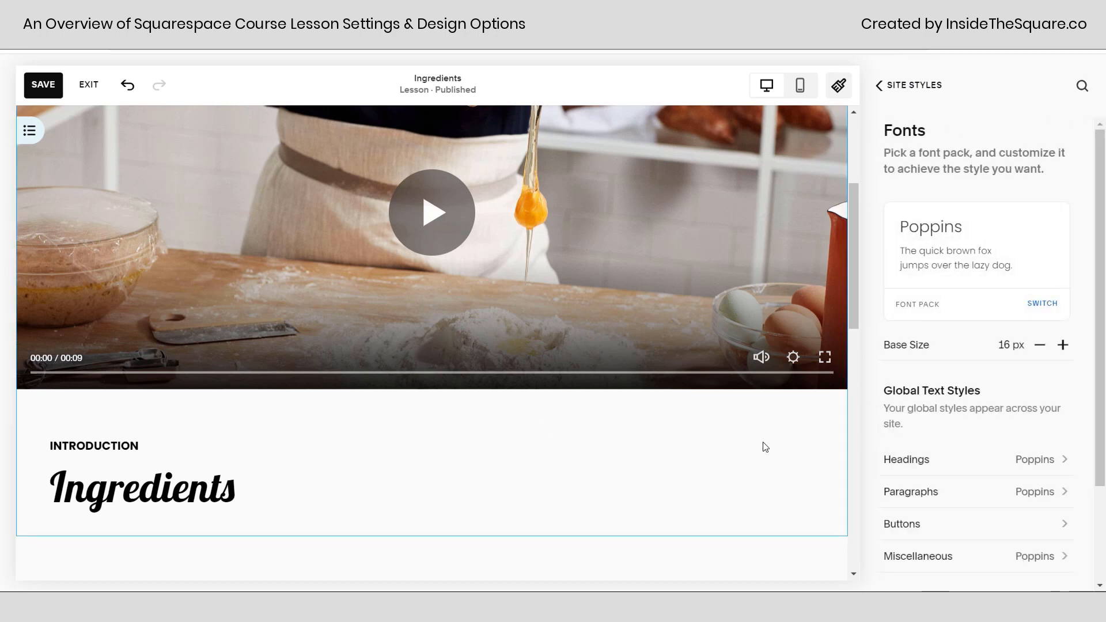
click(928, 88)
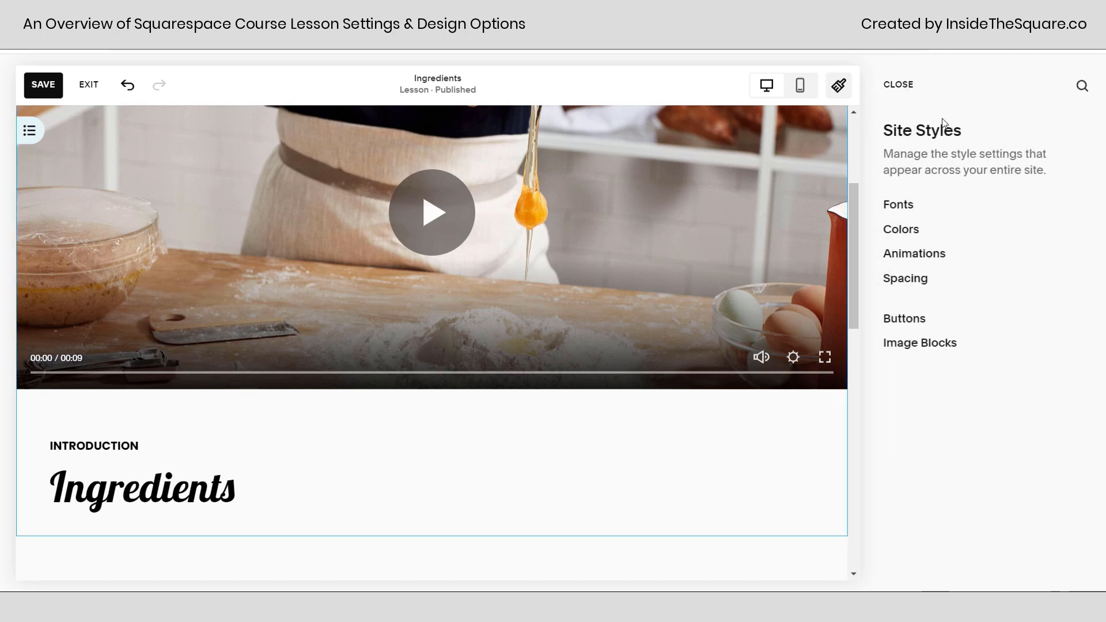
click(915, 237)
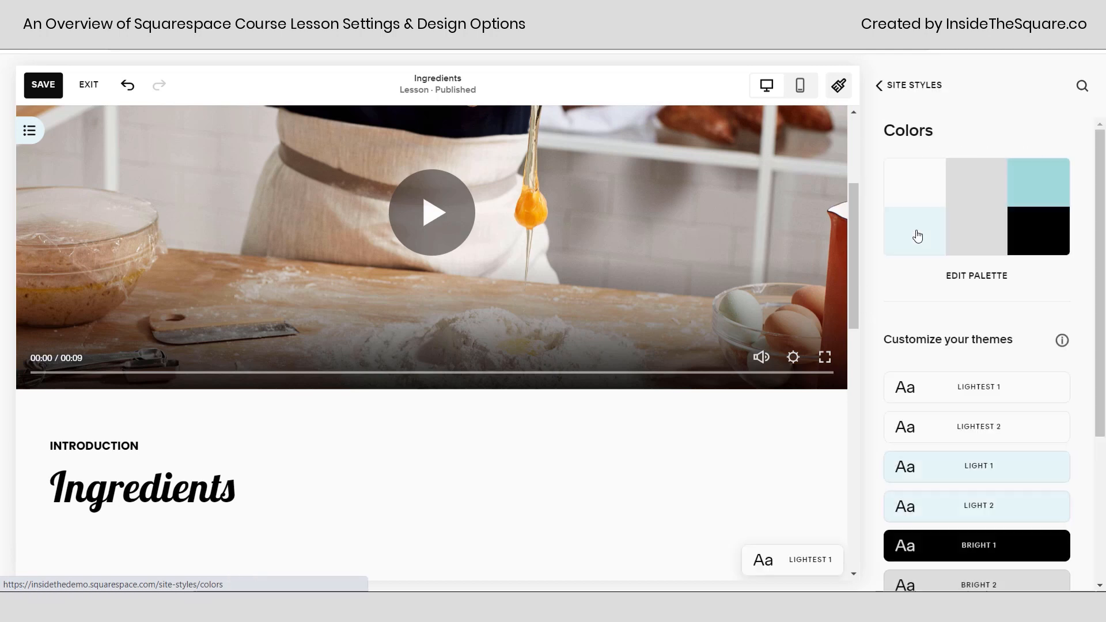
scroll(703, 296, up, 5)
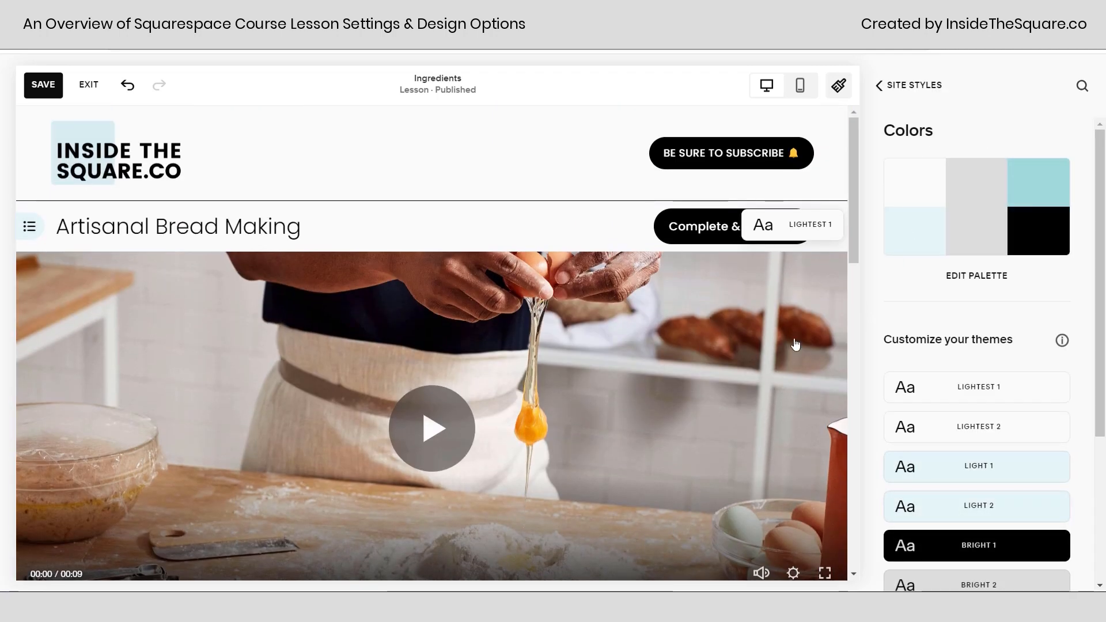
Open the Lightest 1 color theme and find its Course Lesson color settings.
click(1040, 388)
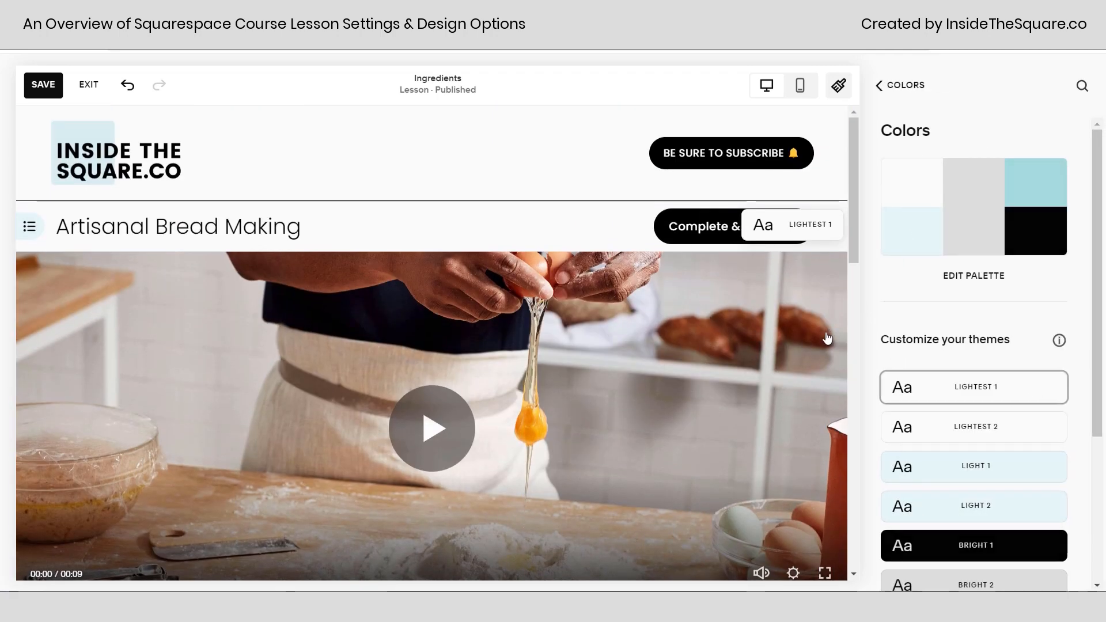
scroll(1005, 366, down, 15)
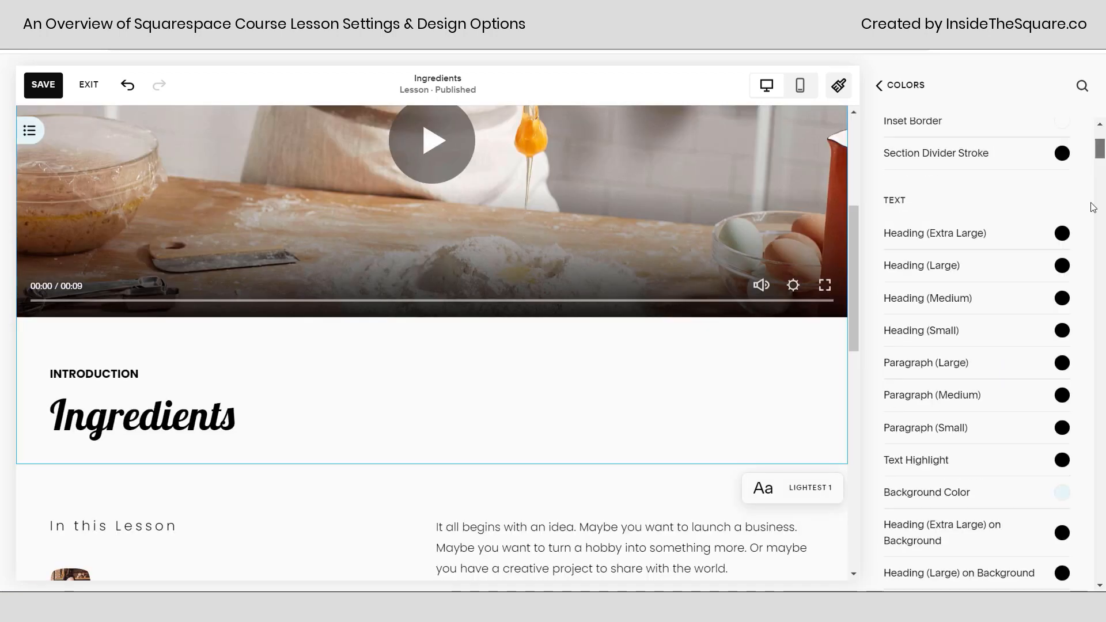
drag(1100, 429, 1101, 488)
scroll(1025, 420, down, 15)
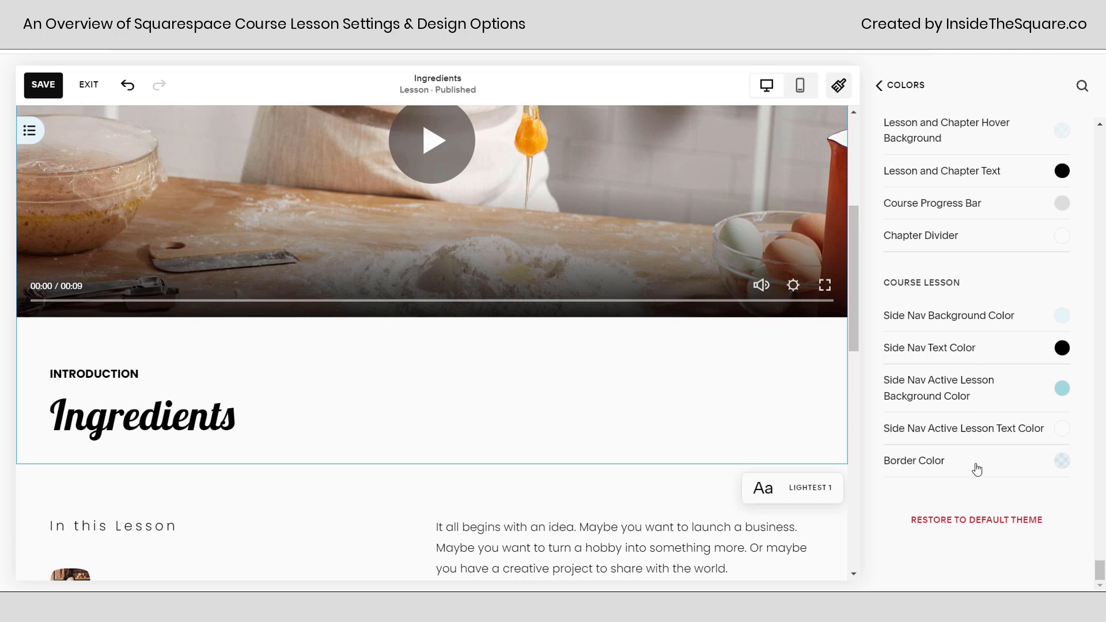
Inspect the palette and transparency options for the Course Lesson's Border Color, close them, and review the section's side navigation color entries.
click(1063, 463)
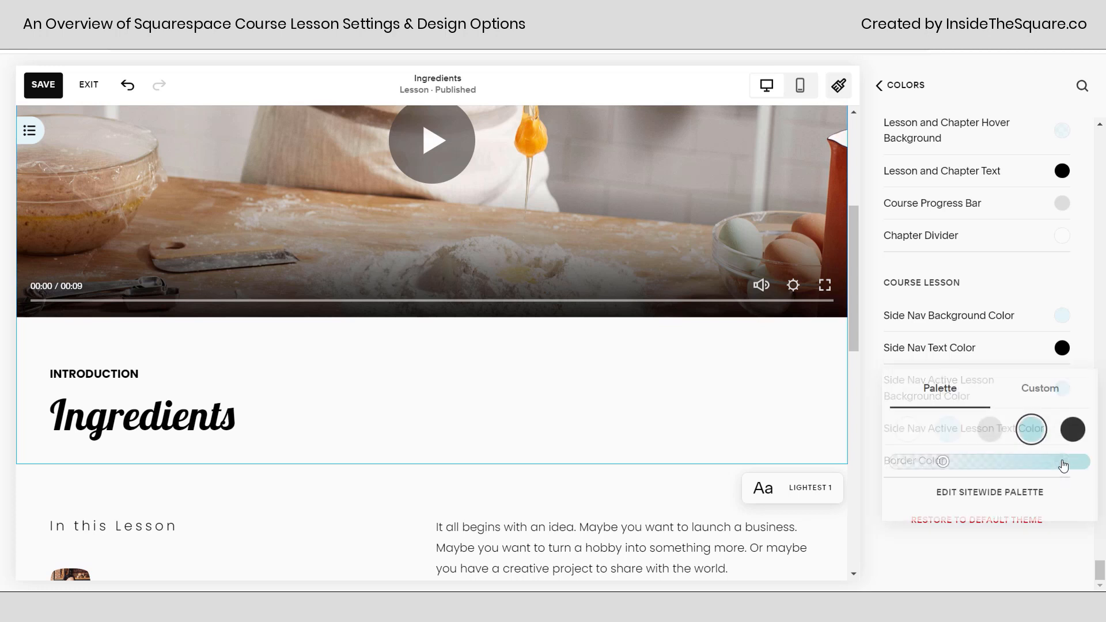
click(1042, 411)
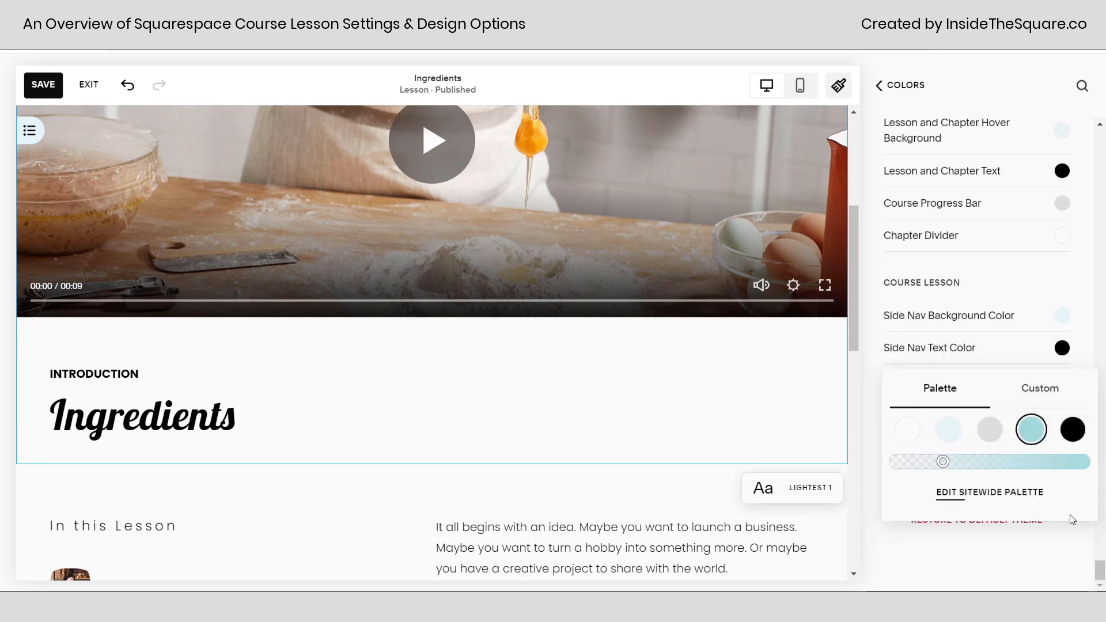
click(1080, 540)
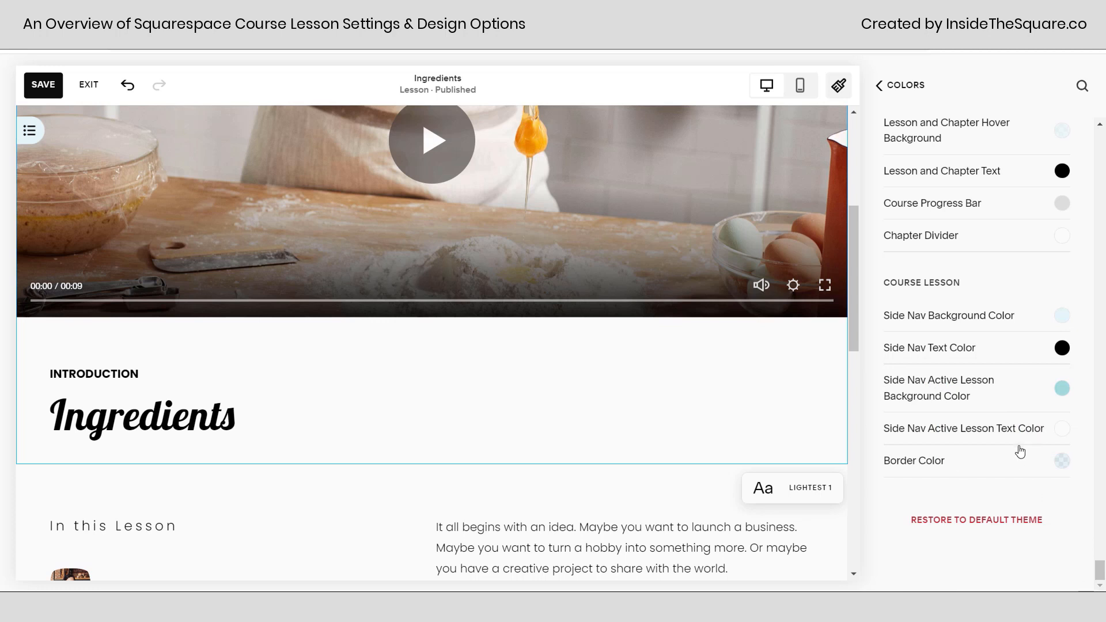
drag(977, 291, 884, 280)
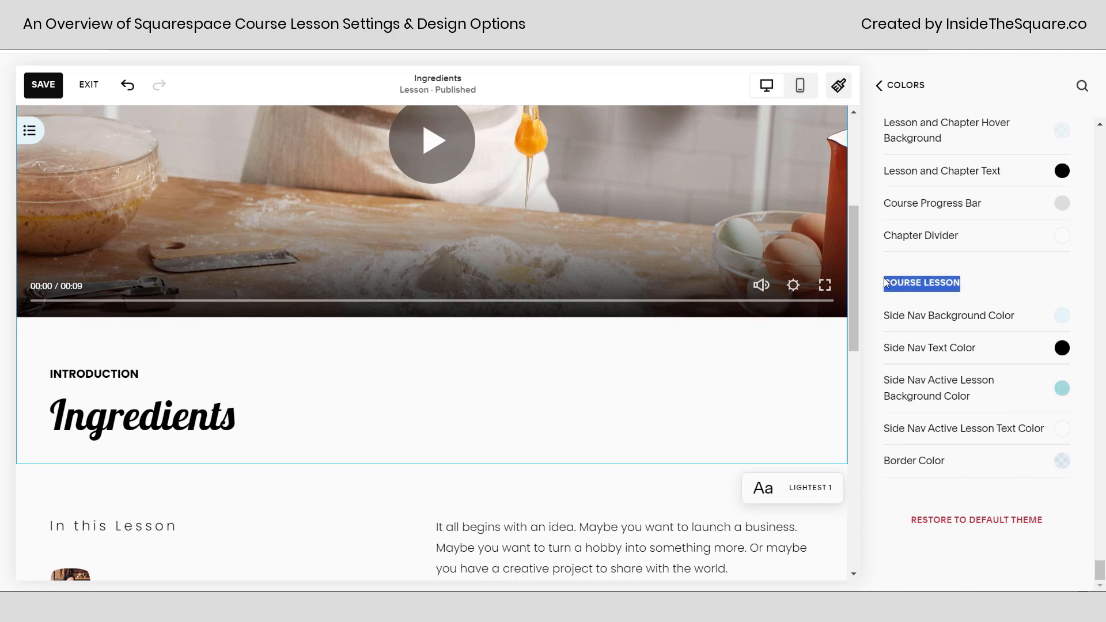
click(991, 293)
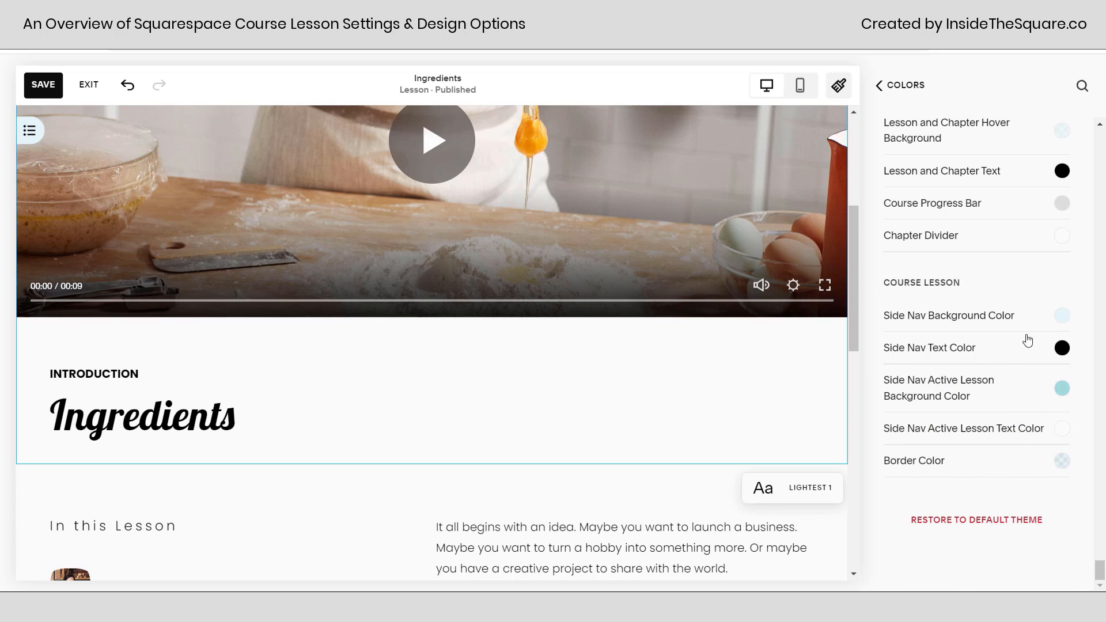